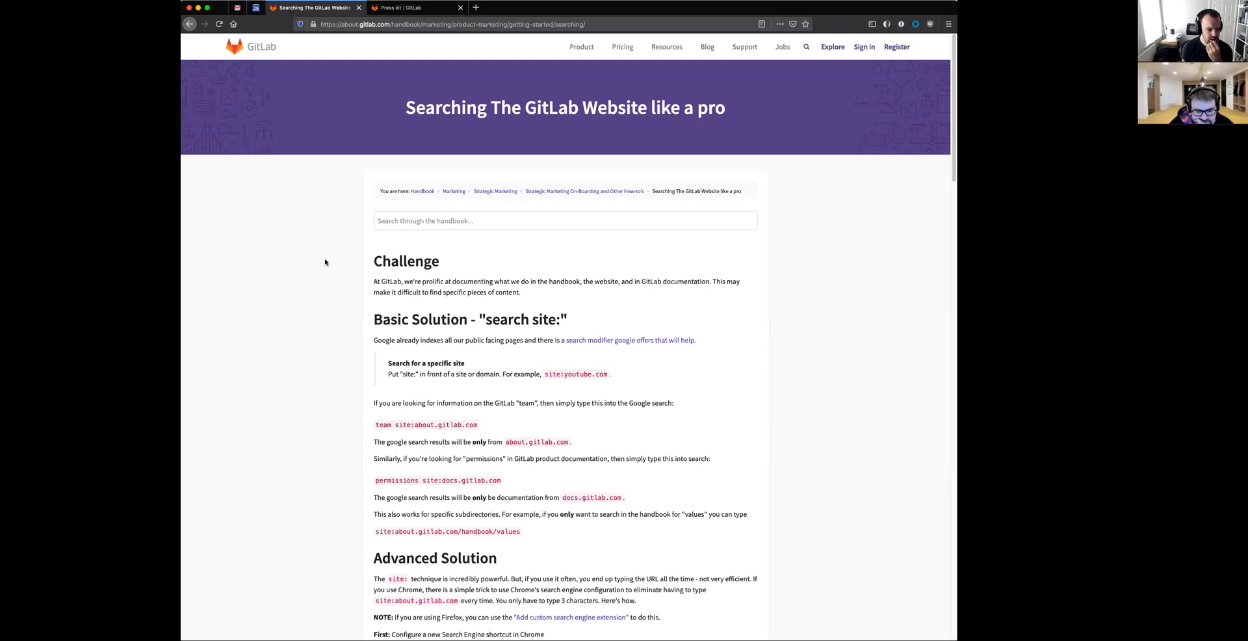
Review the handbook page's instructions for setting up custom search shortcuts for GitLab, its documentation, issues and Google Drive
{"action": "scroll", "coordinate": [325, 262], "scroll_direction": "down", "scroll_amount": 5}
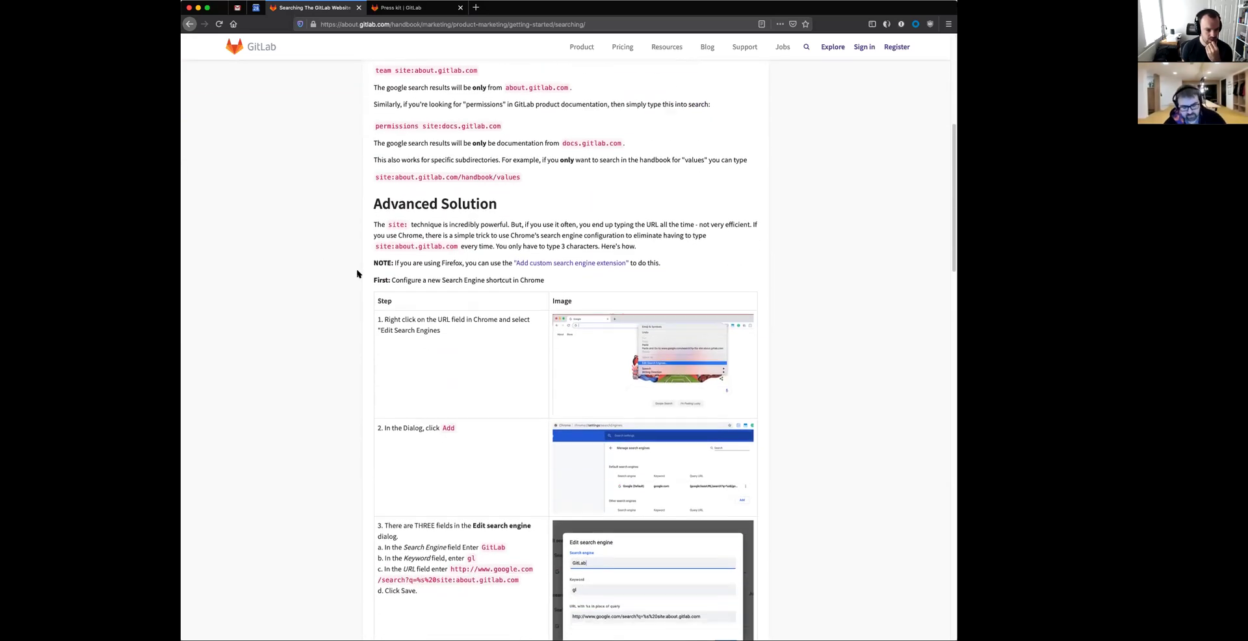
{"action": "scroll", "coordinate": [330, 272], "scroll_direction": "down", "scroll_amount": 5}
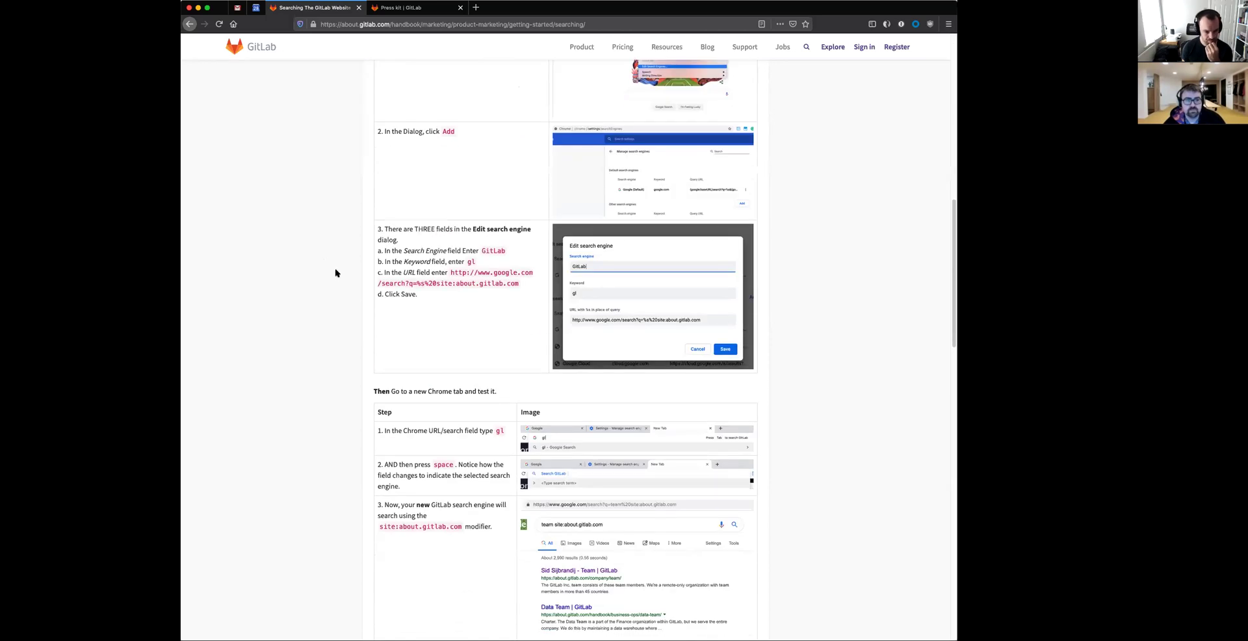
{"action": "scroll", "coordinate": [336, 286], "scroll_direction": "down", "scroll_amount": 3}
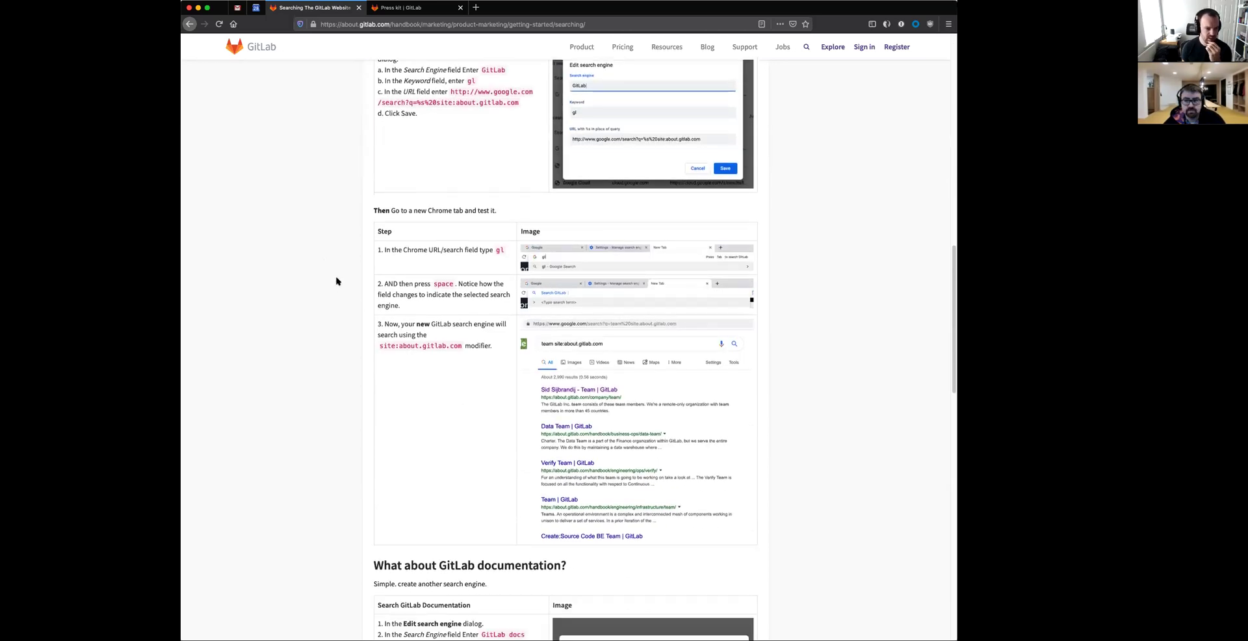
{"action": "scroll", "coordinate": [336, 281], "scroll_direction": "down", "scroll_amount": 8}
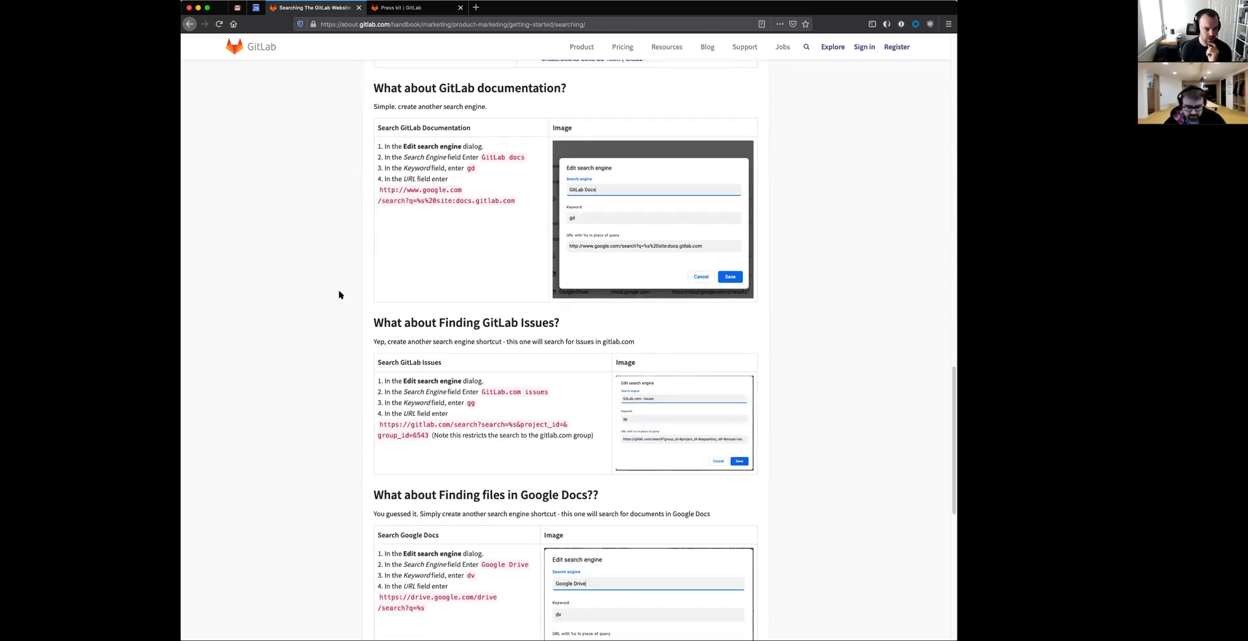
{"action": "scroll", "coordinate": [340, 280], "scroll_direction": "up", "scroll_amount": 10}
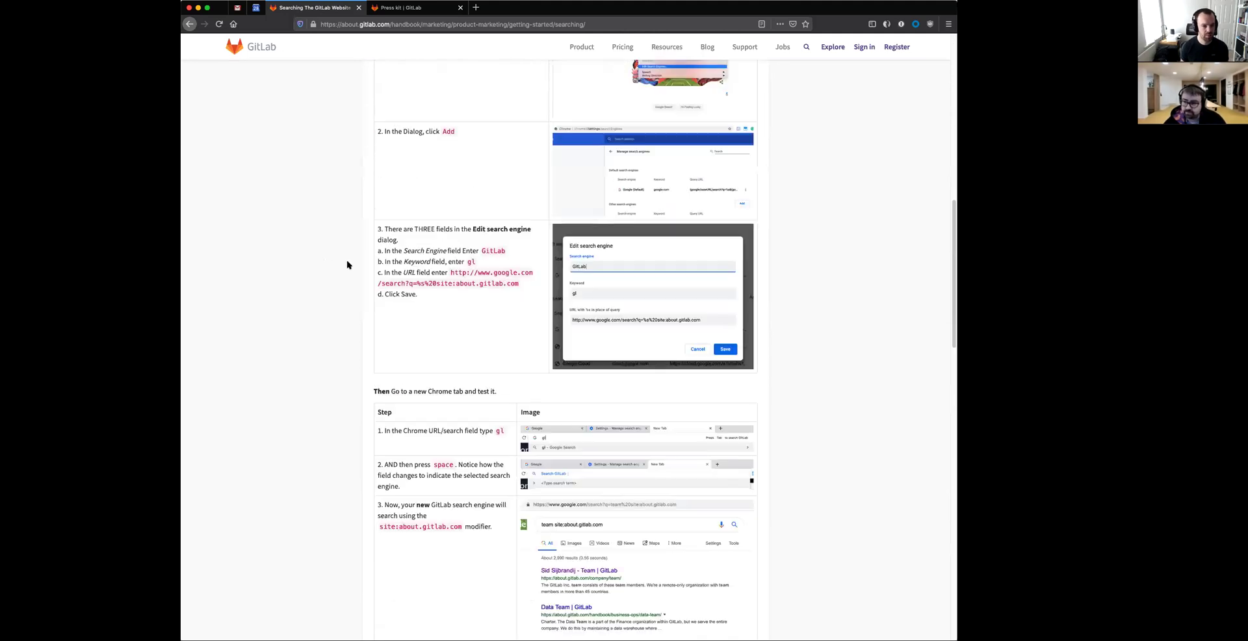
{"action": "scroll", "coordinate": [349, 262], "scroll_direction": "up", "scroll_amount": 7}
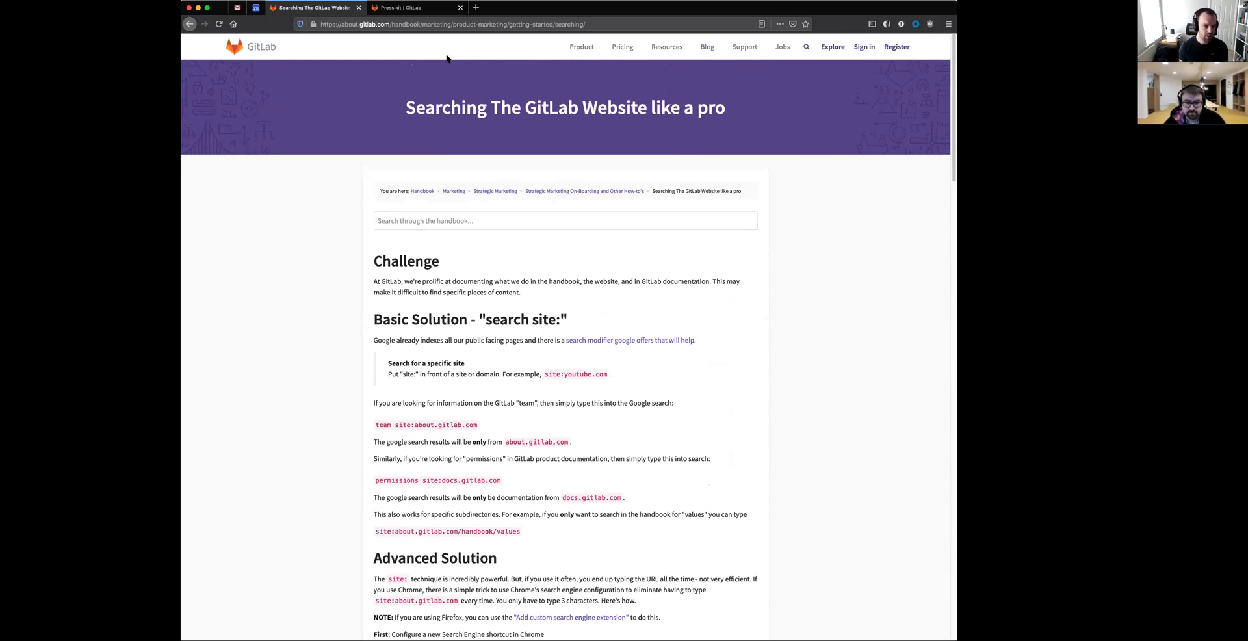
Show the bookmarks sidebar, expand the Custom Search folder, and widen the sidebar to fit the full bookmark names
{"action": "left_click", "coordinate": [872, 24]}
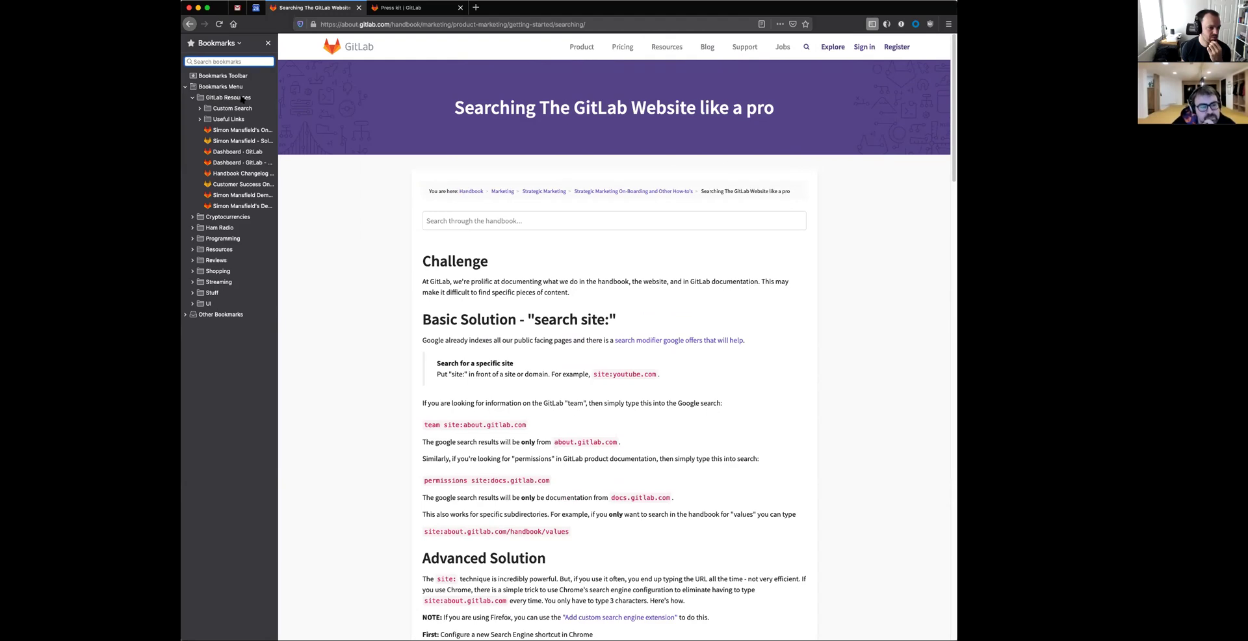
{"action": "left_click", "coordinate": [201, 109]}
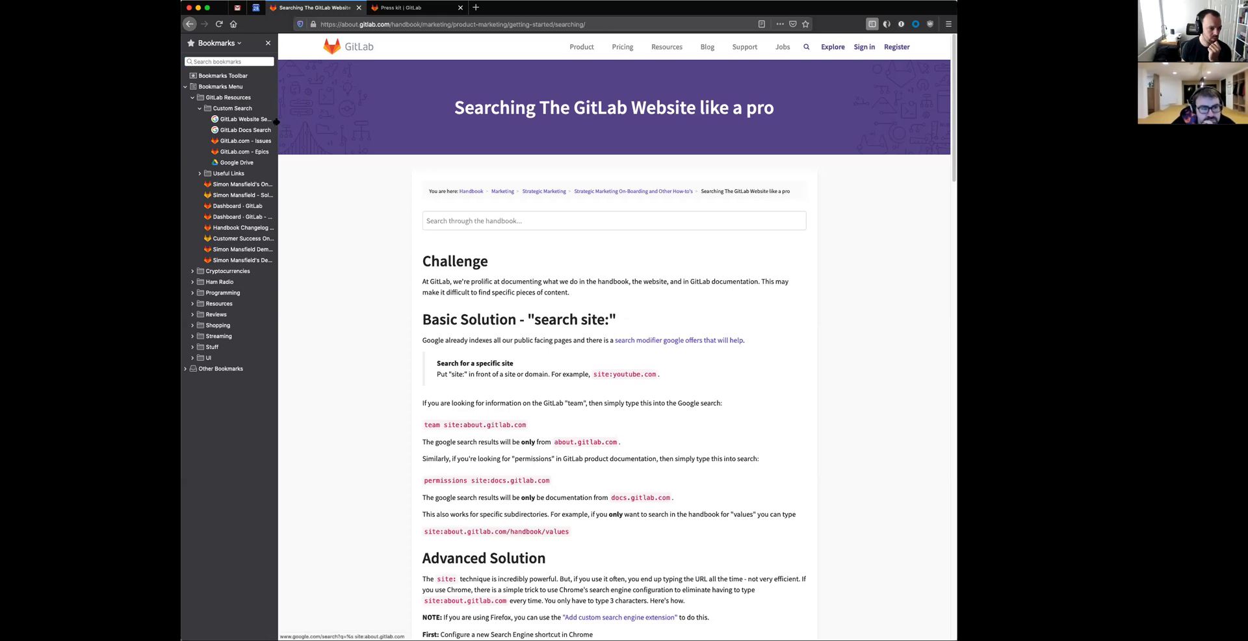
{"action": "mouse_move", "coordinate": [276, 121]}
{"action": "left_mouse_down"}
{"action": "mouse_move", "coordinate": [312, 123]}
{"action": "mouse_move", "coordinate": [299, 124]}
{"action": "left_mouse_up"}
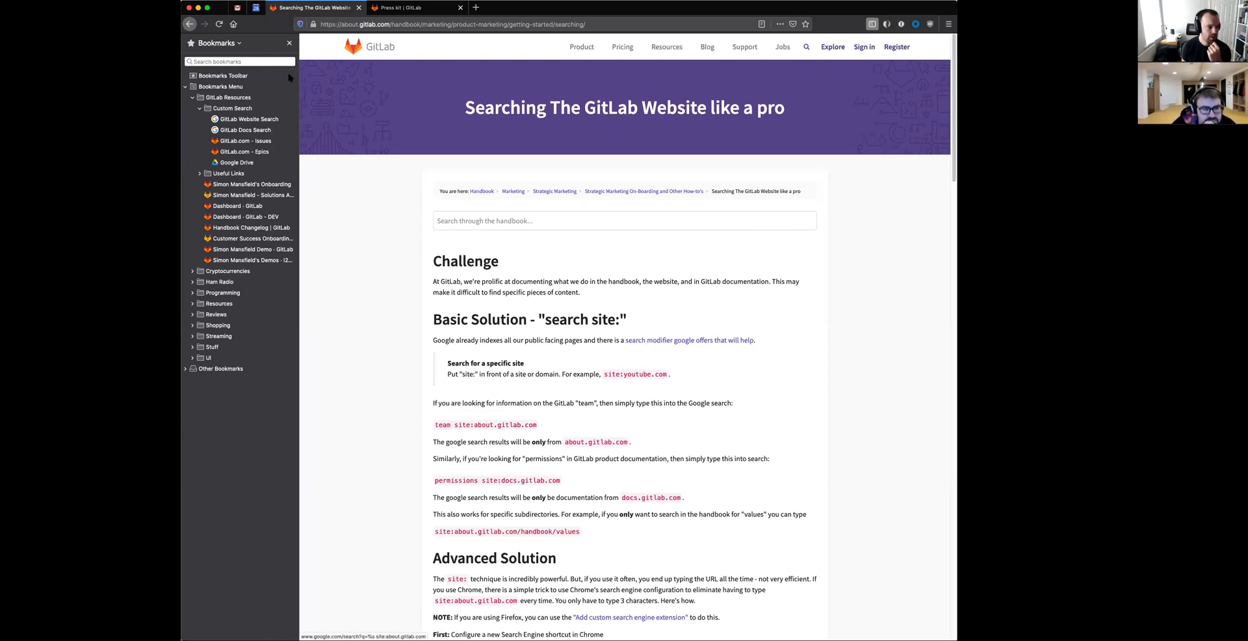
In a new tab, search the GitLab website for "search" using the gl bookmark keyword
{"action": "left_click", "coordinate": [477, 8]}
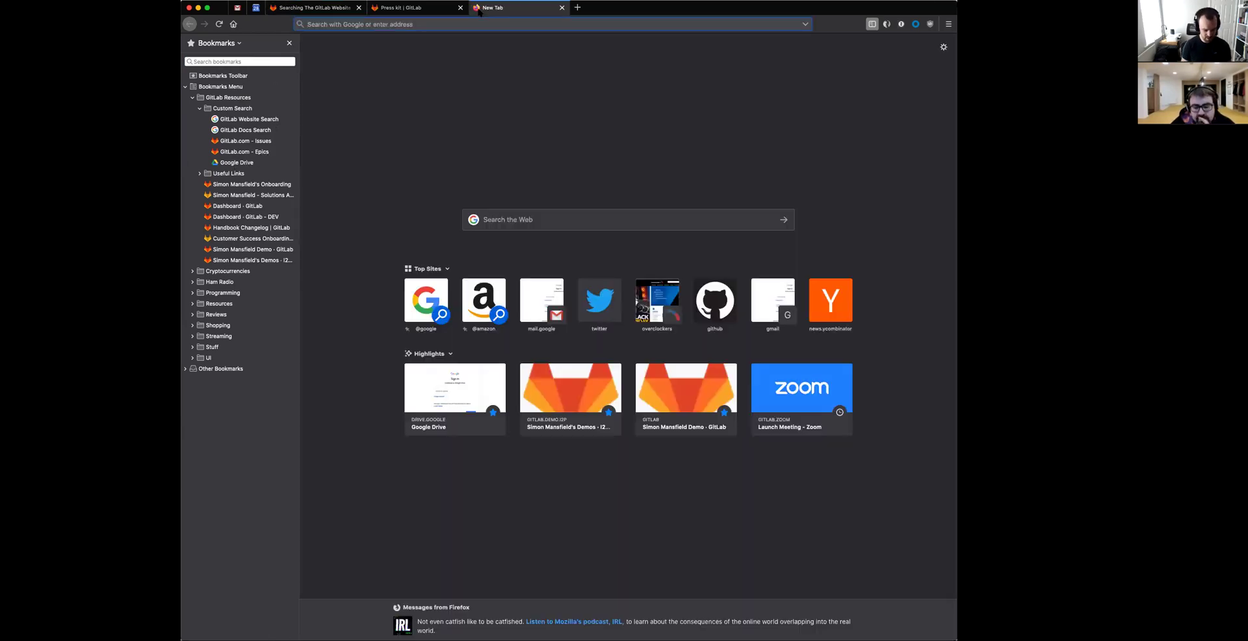
{"action": "type", "text": "gl search"}
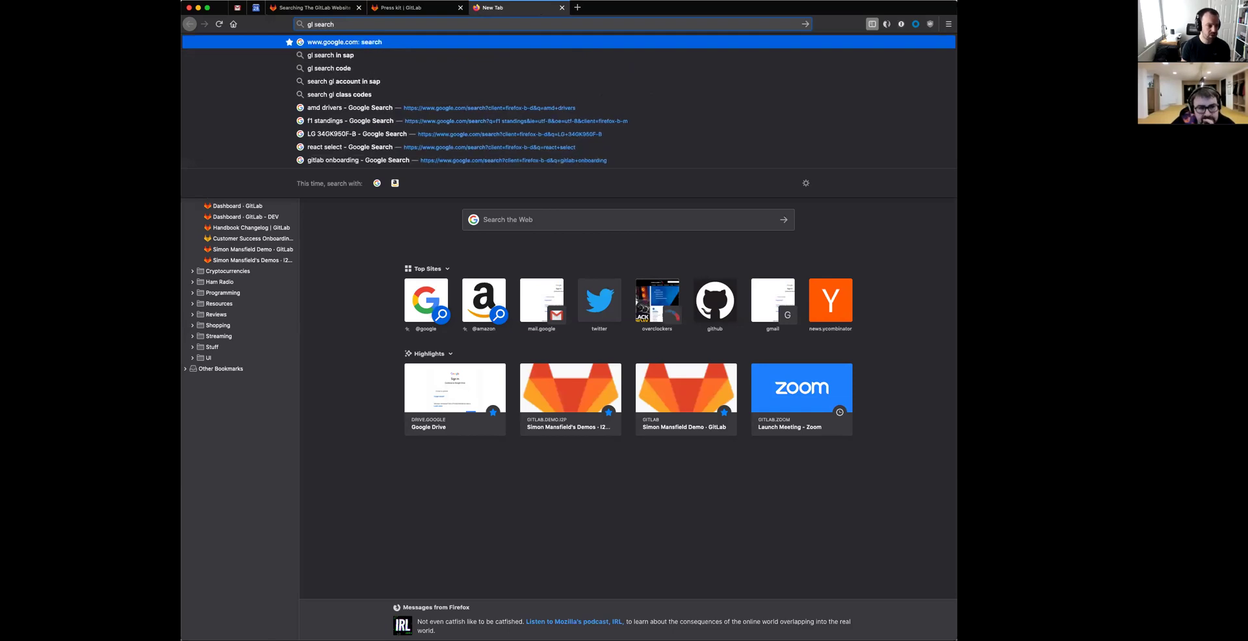
{"action": "key", "text": "Return"}
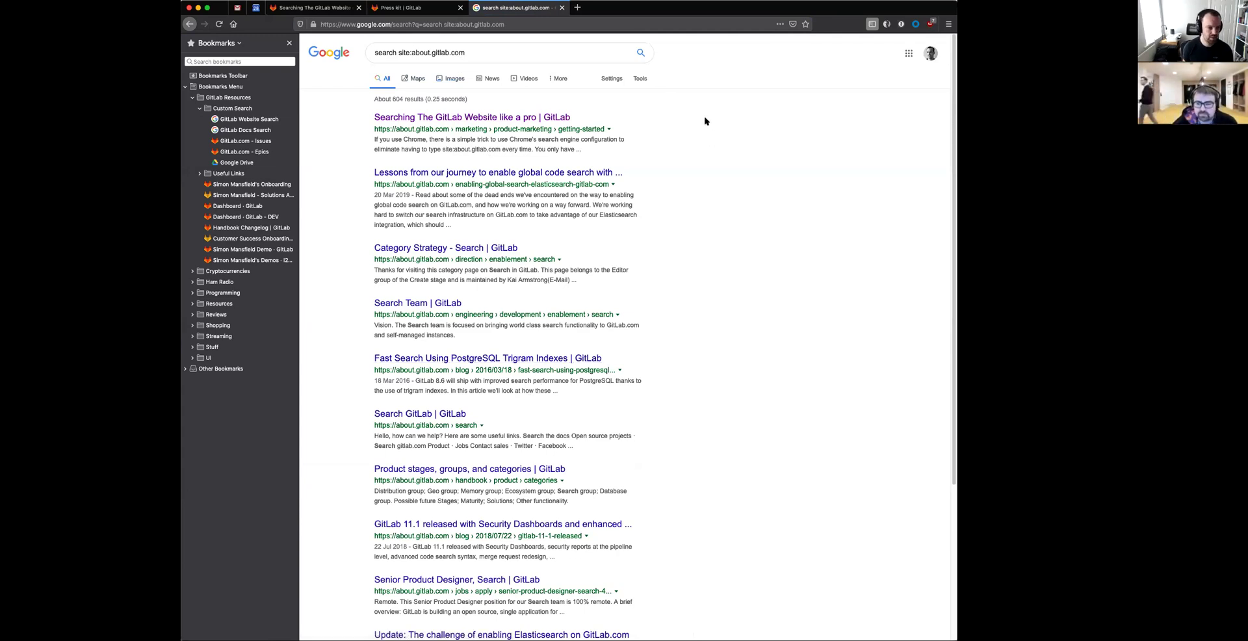
Search the GitLab documentation for "postgres" using the gd bookmark keyword
{"action": "key", "text": "super+l"}
{"action": "type", "text": "gd"}
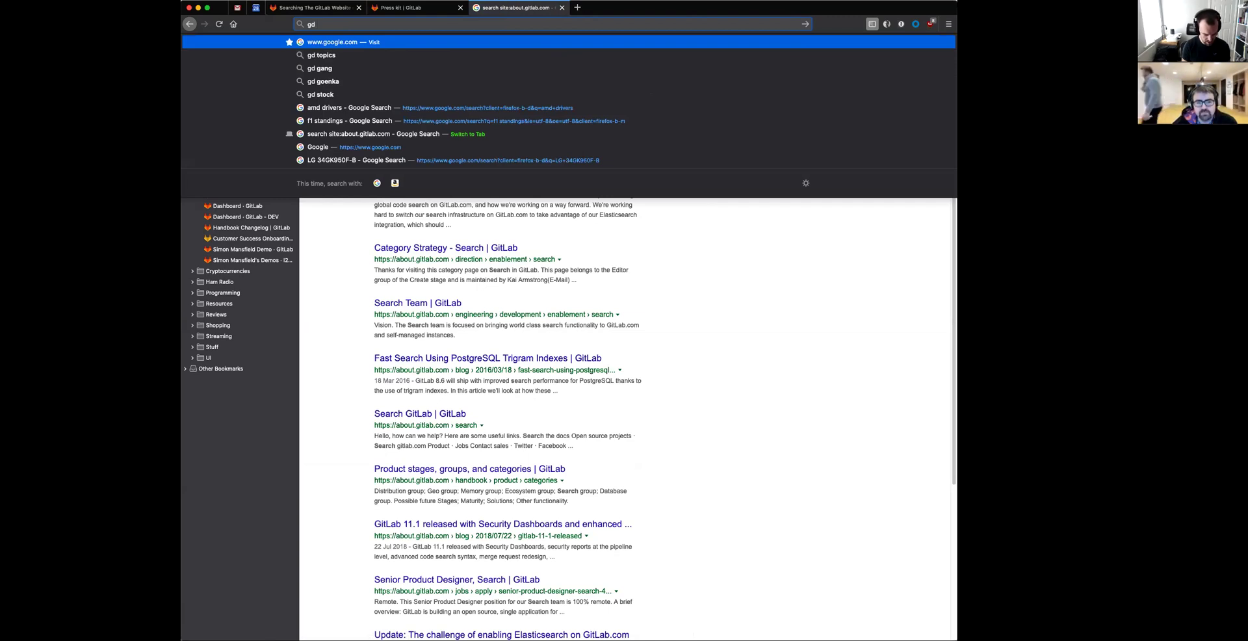
{"action": "type", "text": " postgres"}
{"action": "key", "text": "Return"}
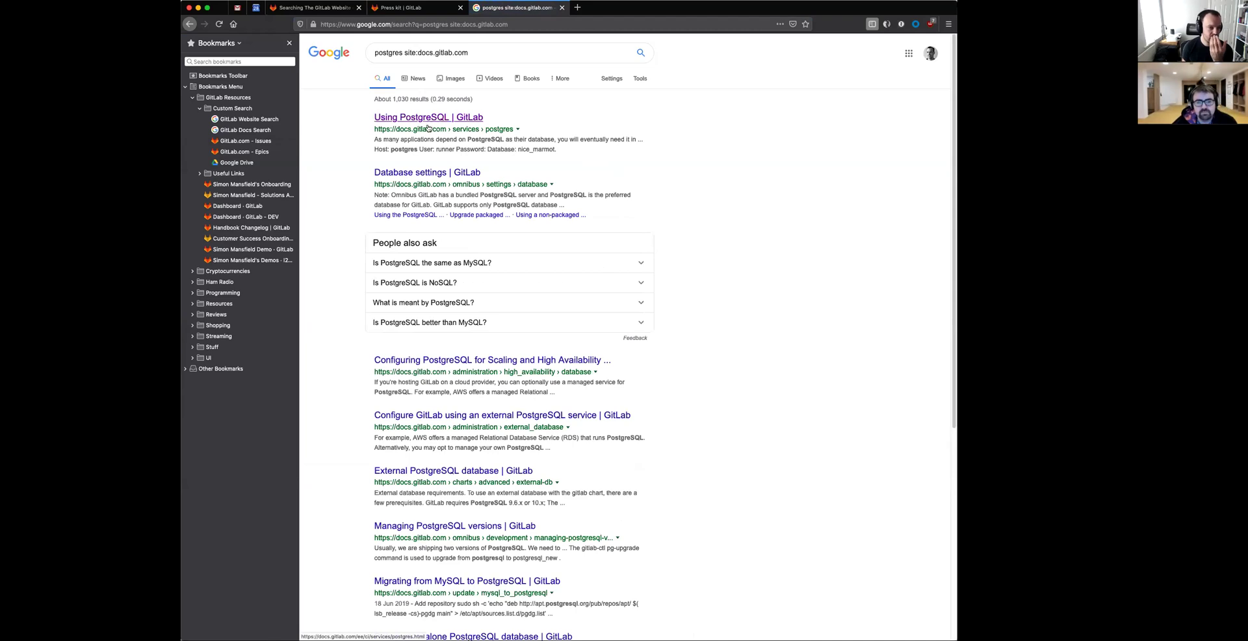
Try to search GitLab epics for "aws" using the ge bookmark keyword, and stop the page load
{"action": "left_click", "coordinate": [416, 24]}
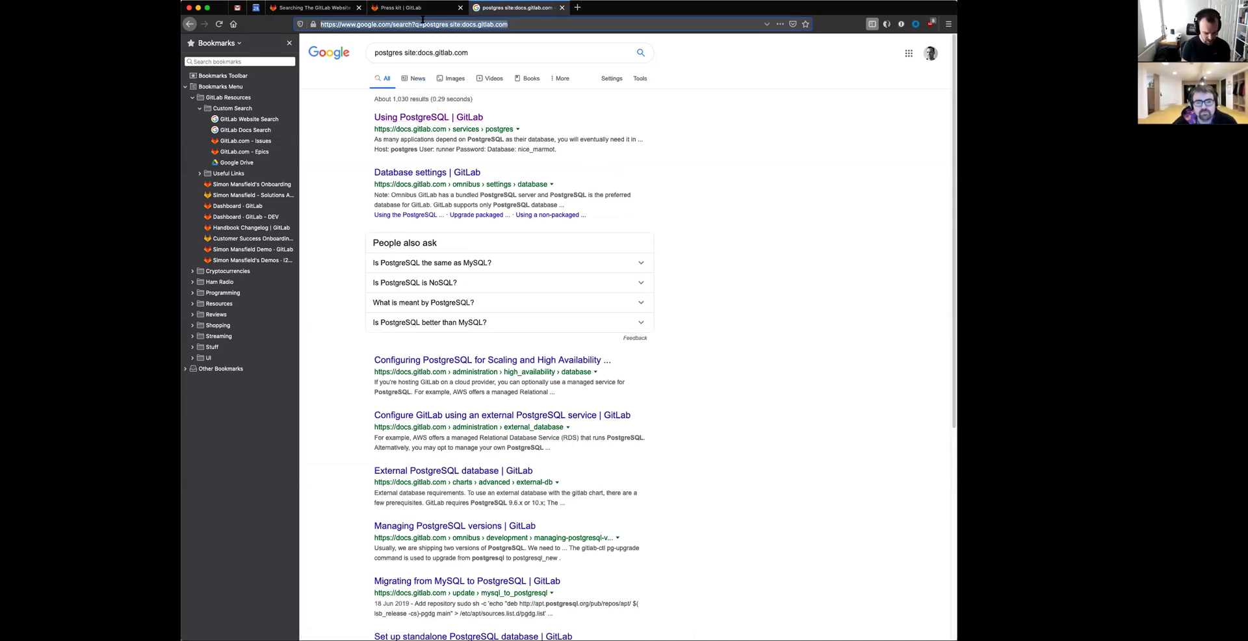
{"action": "type", "text": "ge"}
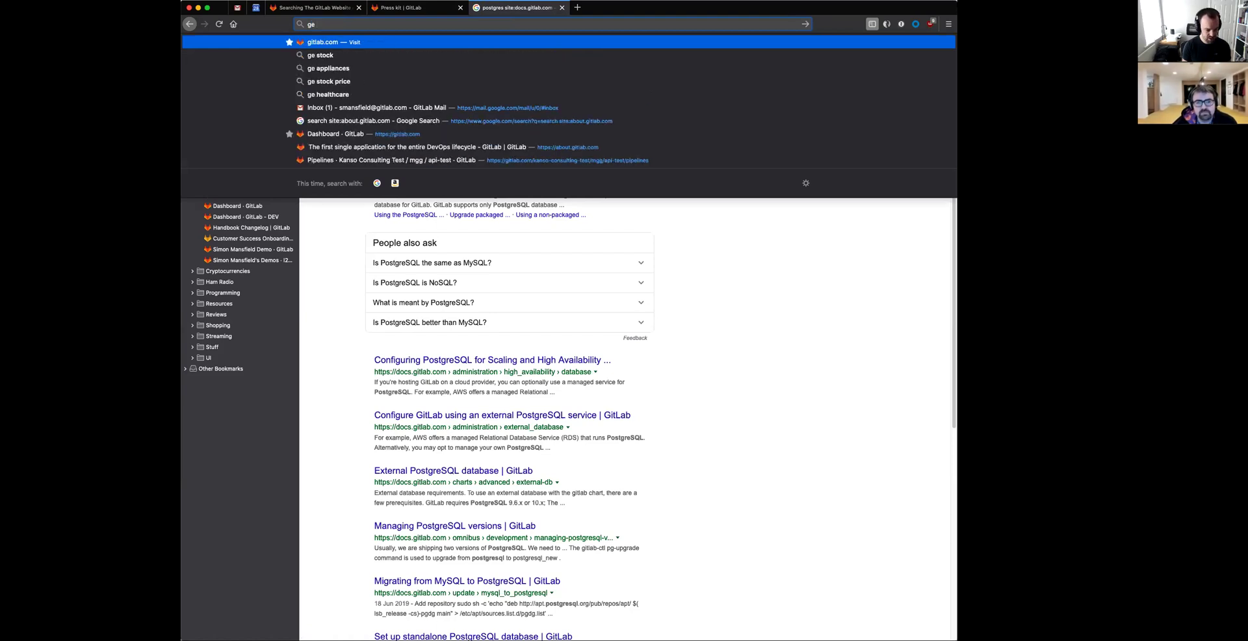
{"action": "type", "text": " aws"}
{"action": "key", "text": "Return"}
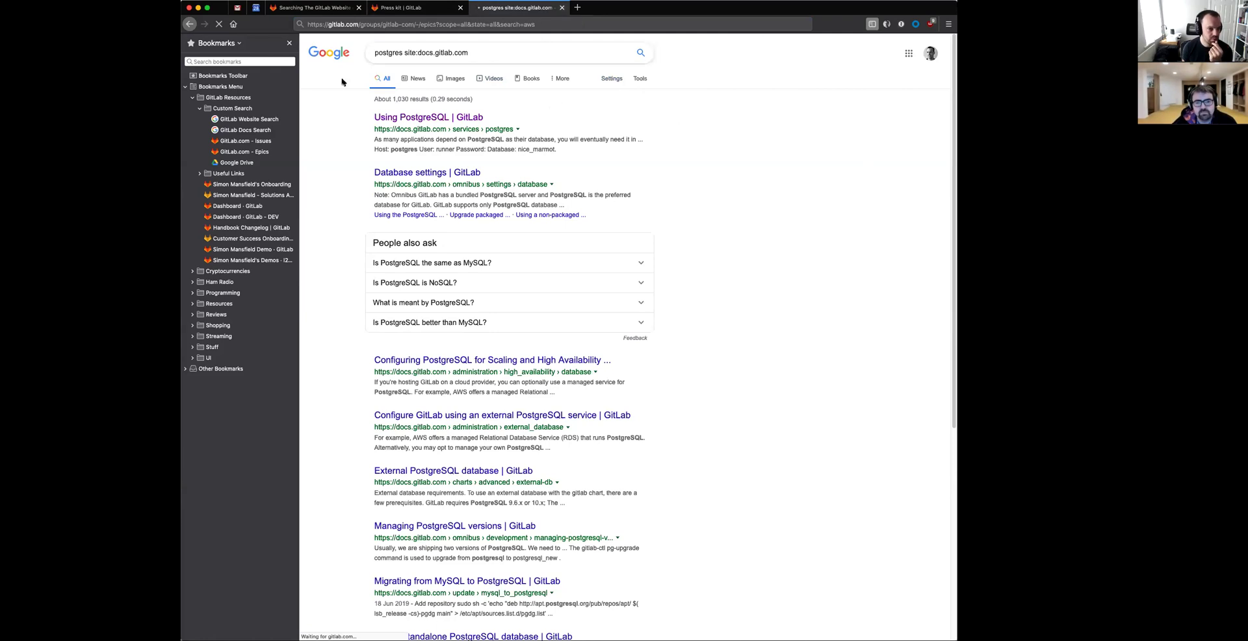
{"action": "left_click", "coordinate": [219, 24]}
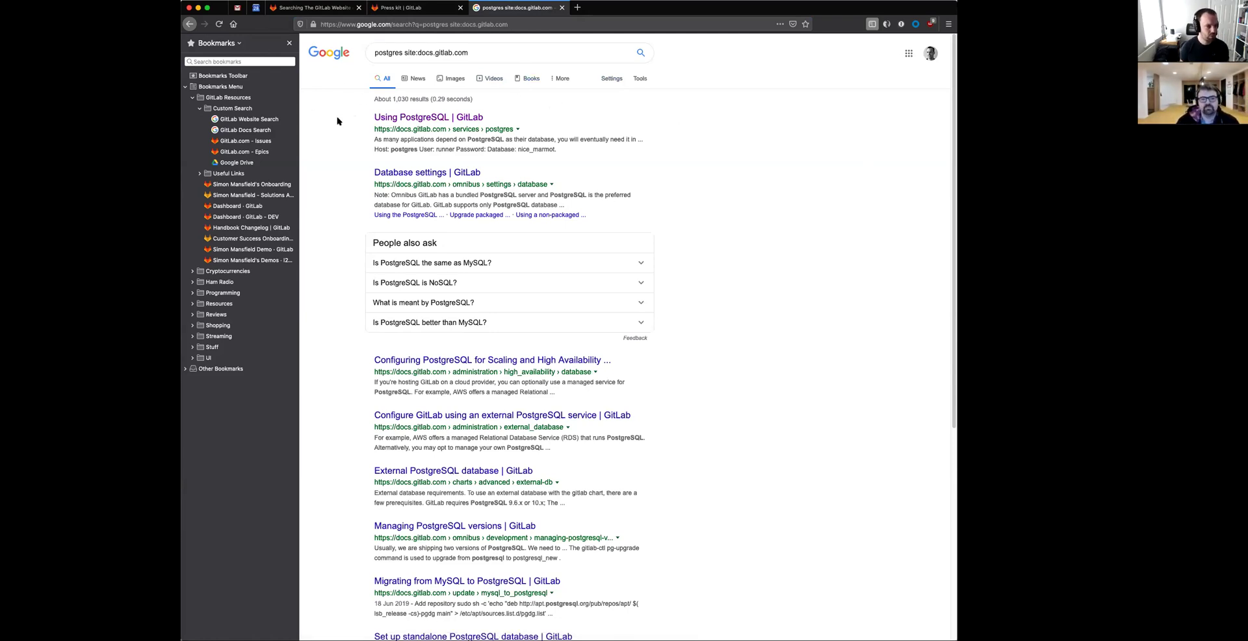
Inspect the name, the %s placeholder in the location, and the keyword of the GitLab Website Search bookmark without saving changes
{"action": "right_click", "coordinate": [282, 122]}
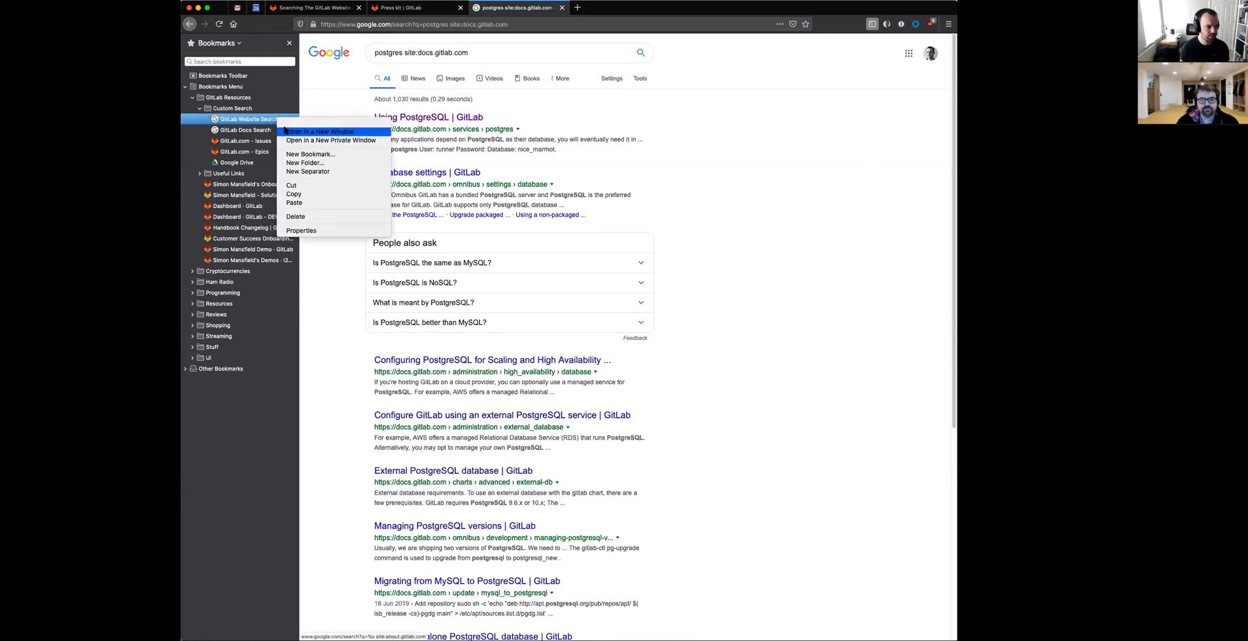
{"action": "left_click", "coordinate": [329, 231]}
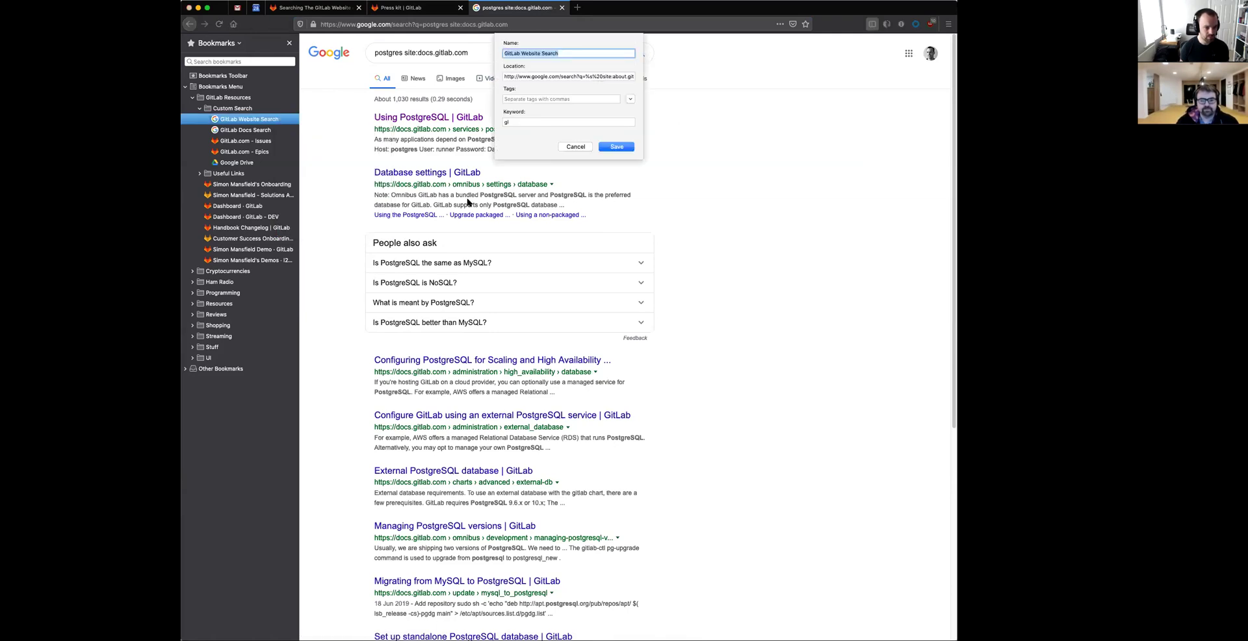
{"action": "left_click", "coordinate": [564, 54]}
{"action": "left_click_drag", "start_coordinate": [507, 77], "coordinate": [642, 74]}
{"action": "left_click", "coordinate": [570, 76]}
{"action": "double_click", "coordinate": [569, 77]}
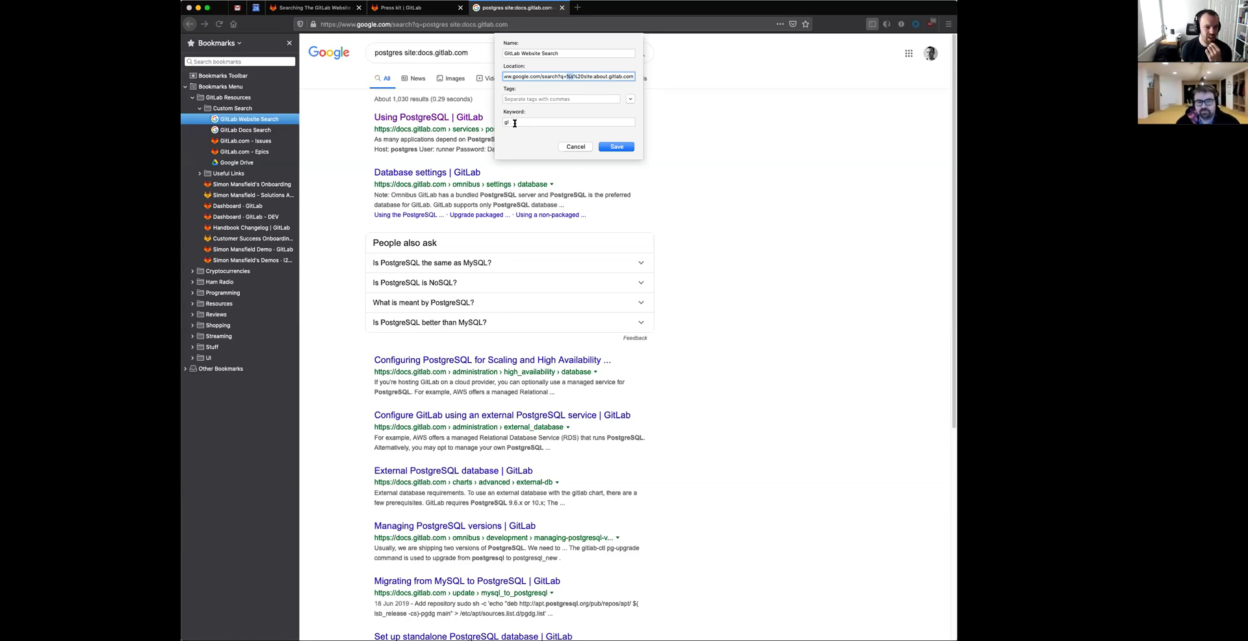
{"action": "left_click", "coordinate": [502, 121]}
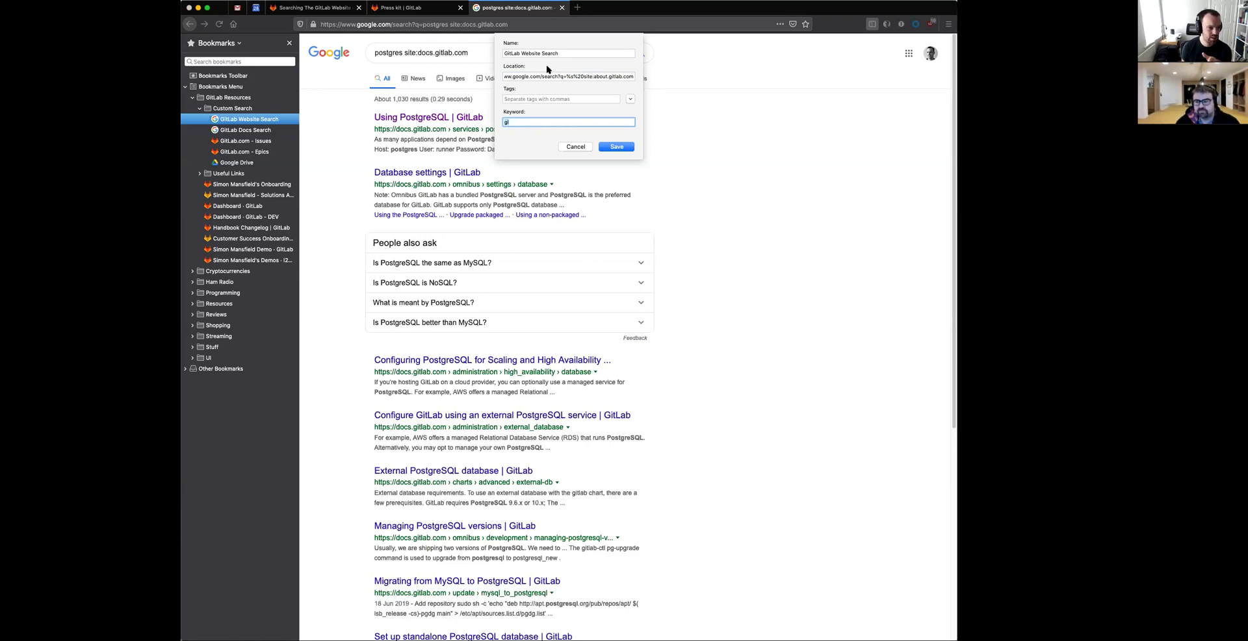
{"action": "left_click", "coordinate": [575, 146]}
Return to the Searching The GitLab Website like a pro page and review its search engine setup steps
{"action": "left_click", "coordinate": [329, 8]}
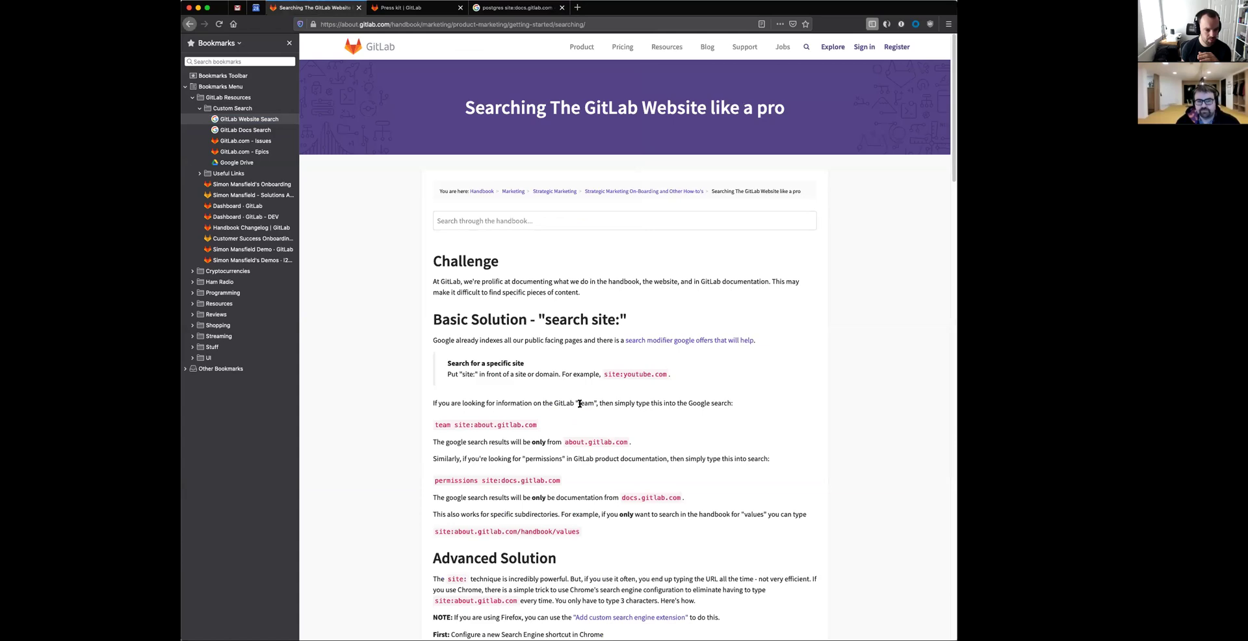
{"action": "scroll", "coordinate": [580, 404], "scroll_direction": "down", "scroll_amount": 15}
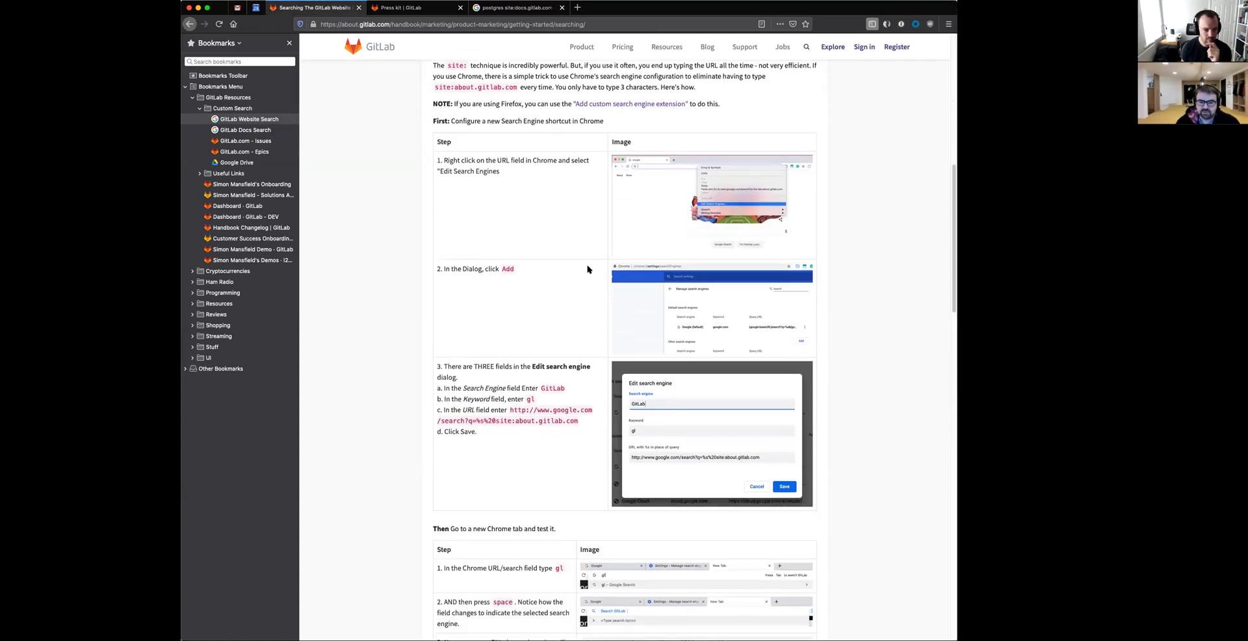
{"action": "scroll", "coordinate": [588, 269], "scroll_direction": "down", "scroll_amount": 2}
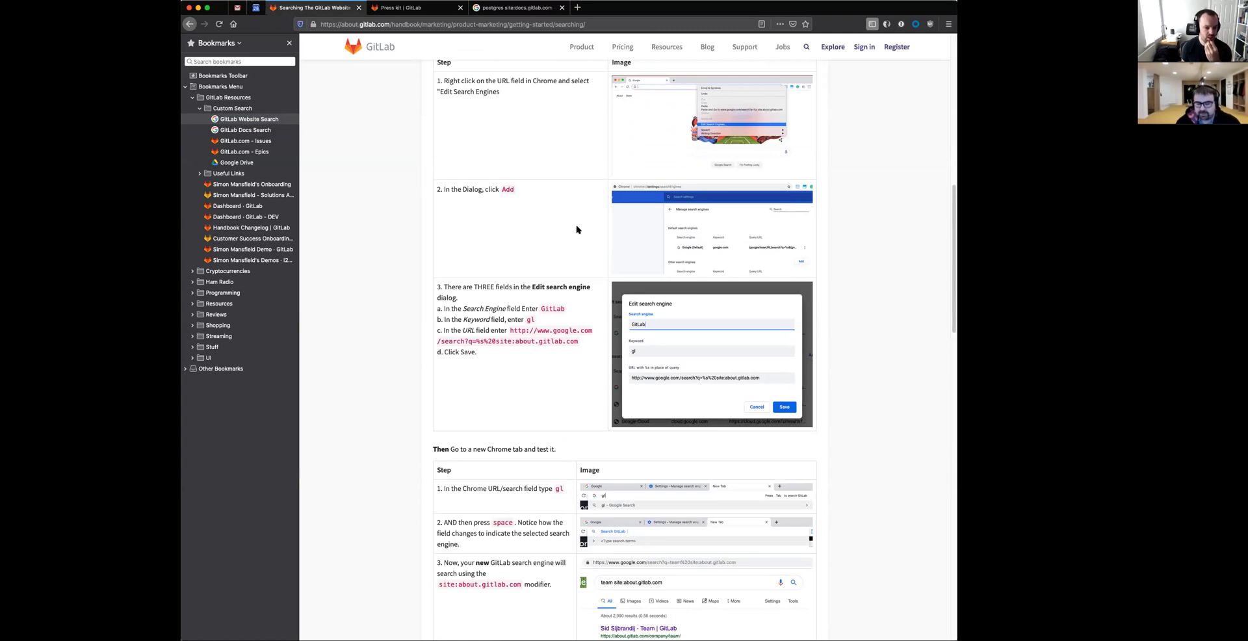
{"action": "scroll", "coordinate": [489, 211], "scroll_direction": "up", "scroll_amount": 1}
{"action": "scroll", "coordinate": [489, 210], "scroll_direction": "up", "scroll_amount": 10}
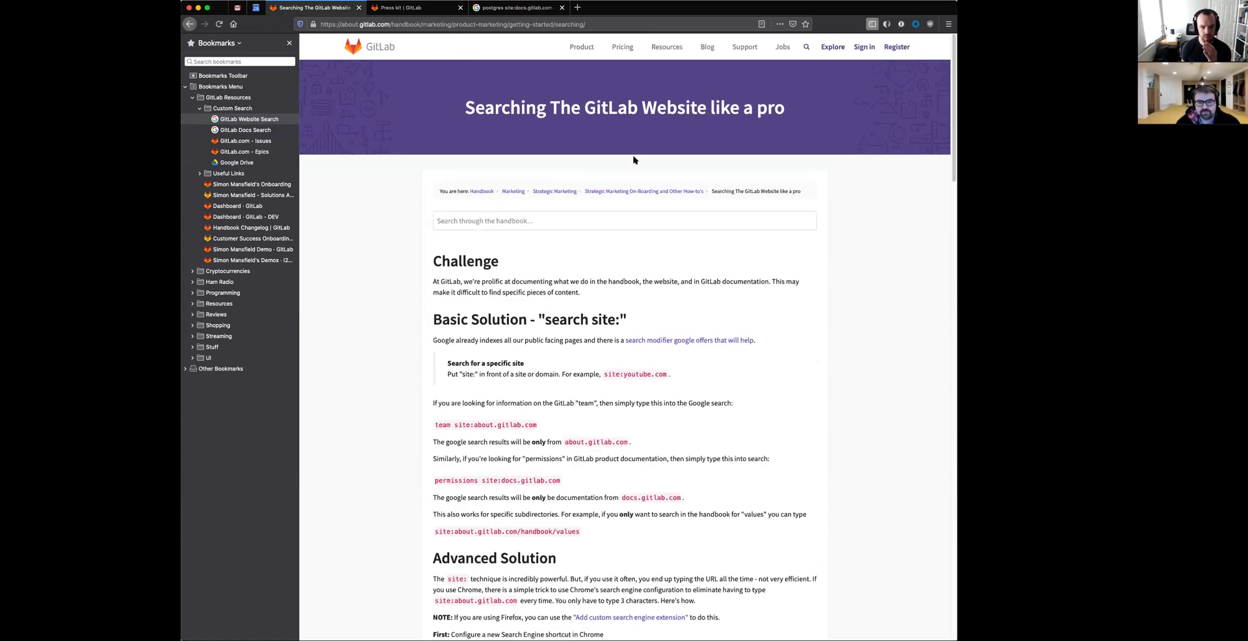
{"action": "left_click", "coordinate": [471, 221]}
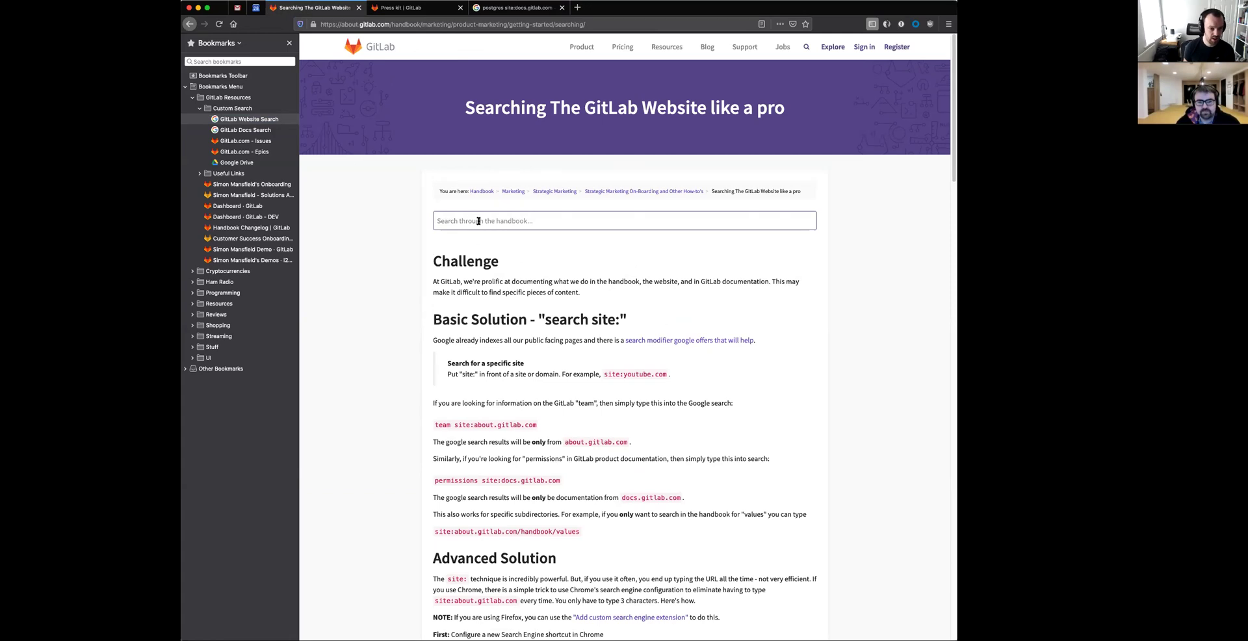
{"action": "right_click", "coordinate": [479, 221]}
{"action": "left_click", "coordinate": [425, 210]}
Open google.com in a new tab and examine the folder and keyword options for adding a search keyword, without saving
{"action": "key", "text": "super+t"}
{"action": "type", "text": "google.com"}
{"action": "key", "text": "Return"}
{"action": "right_click", "coordinate": [548, 187]}
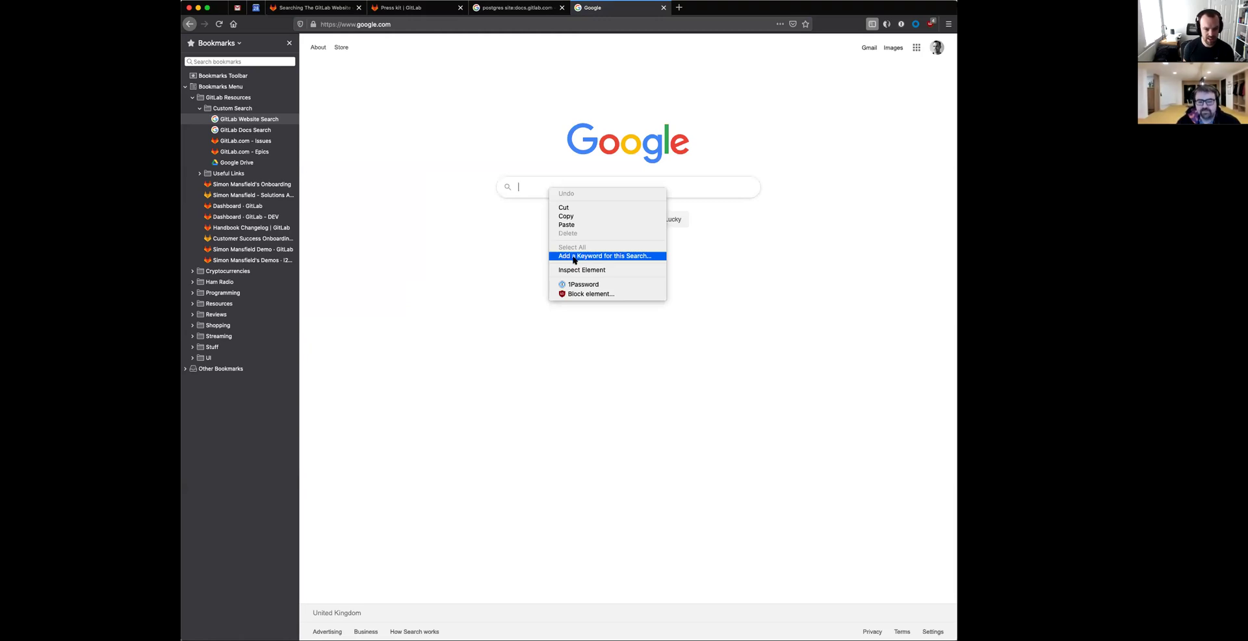
{"action": "left_click", "coordinate": [574, 257]}
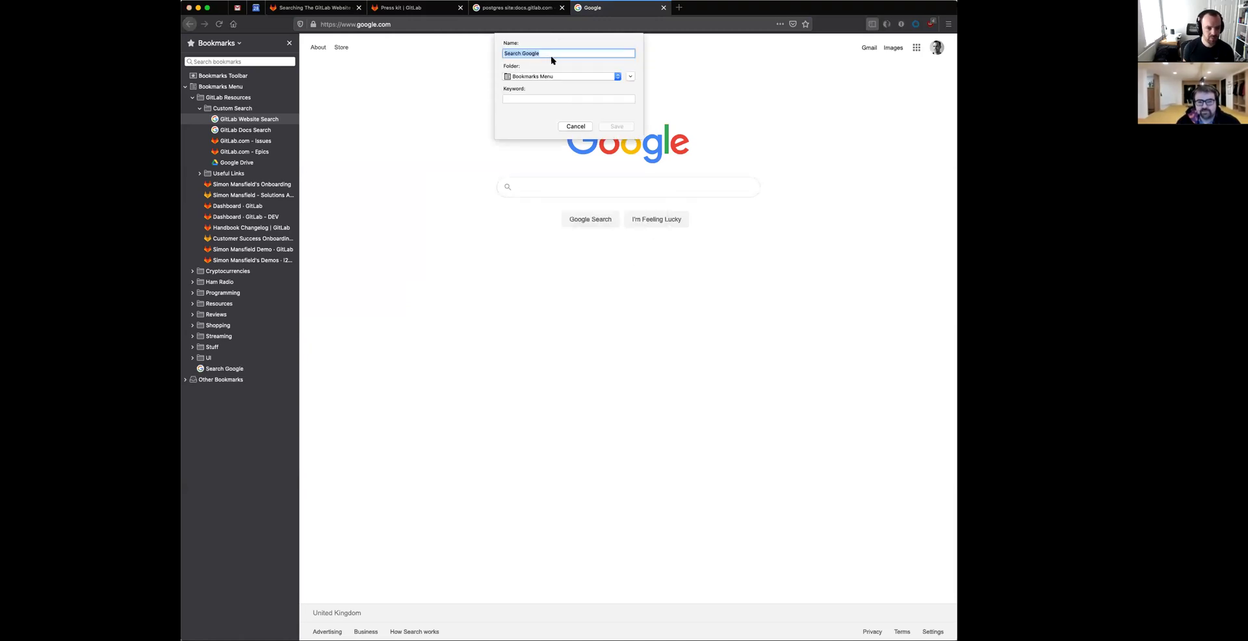
{"action": "left_click", "coordinate": [629, 77]}
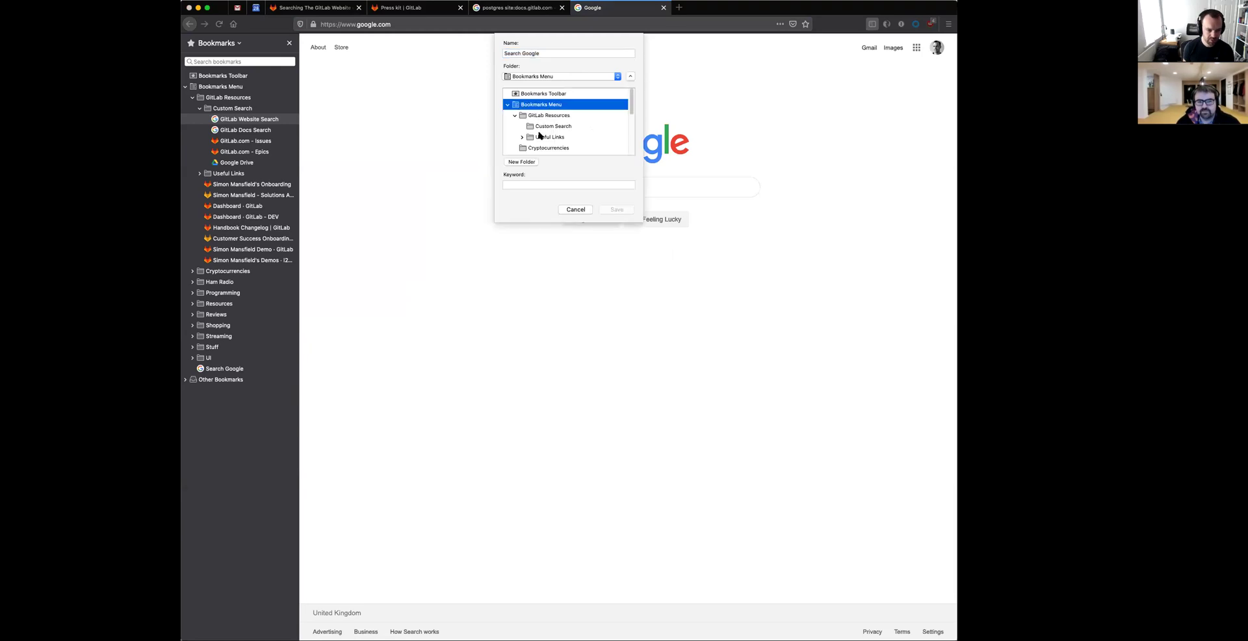
{"action": "left_click", "coordinate": [522, 183]}
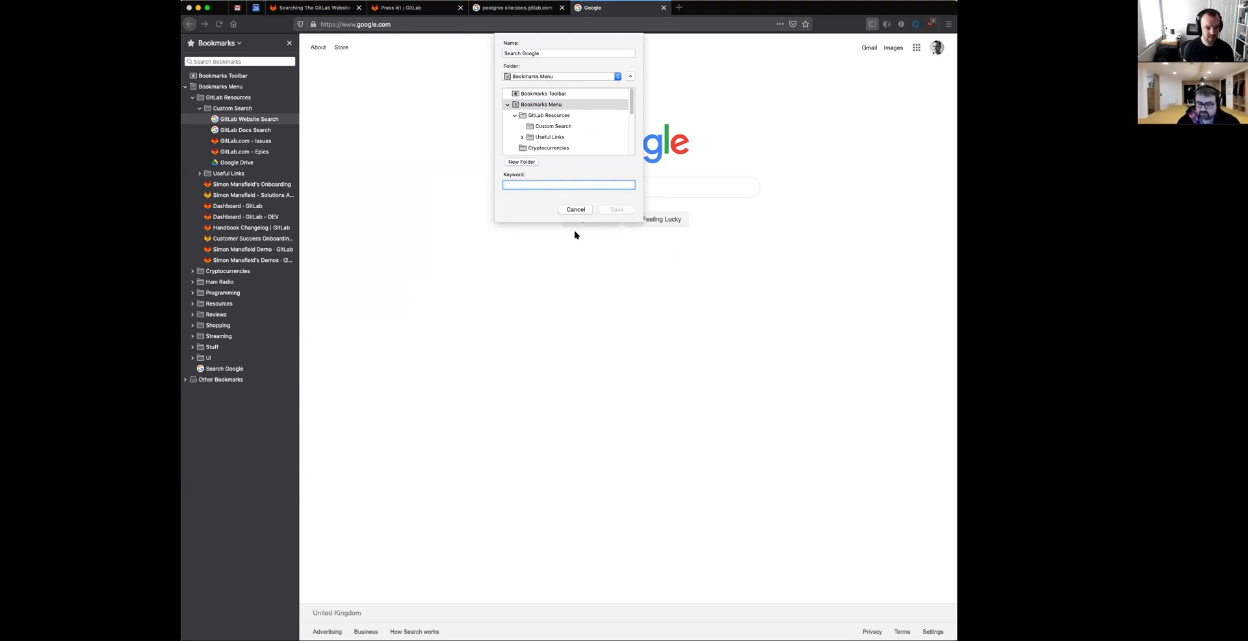
{"action": "left_click", "coordinate": [575, 210]}
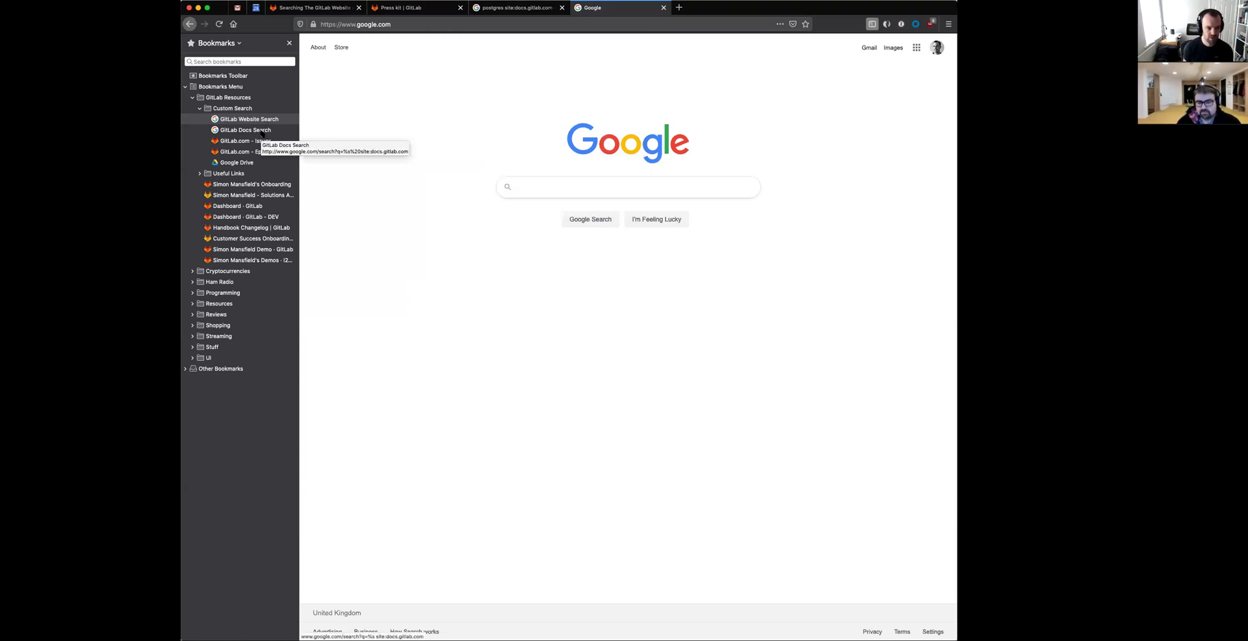
Open docs.gitlab.com in the current tab and start adding a keyword for its documentation search field
{"action": "key", "text": "super+l"}
{"action": "type", "text": "docs.gitlab"}
{"action": "key", "text": "Return"}
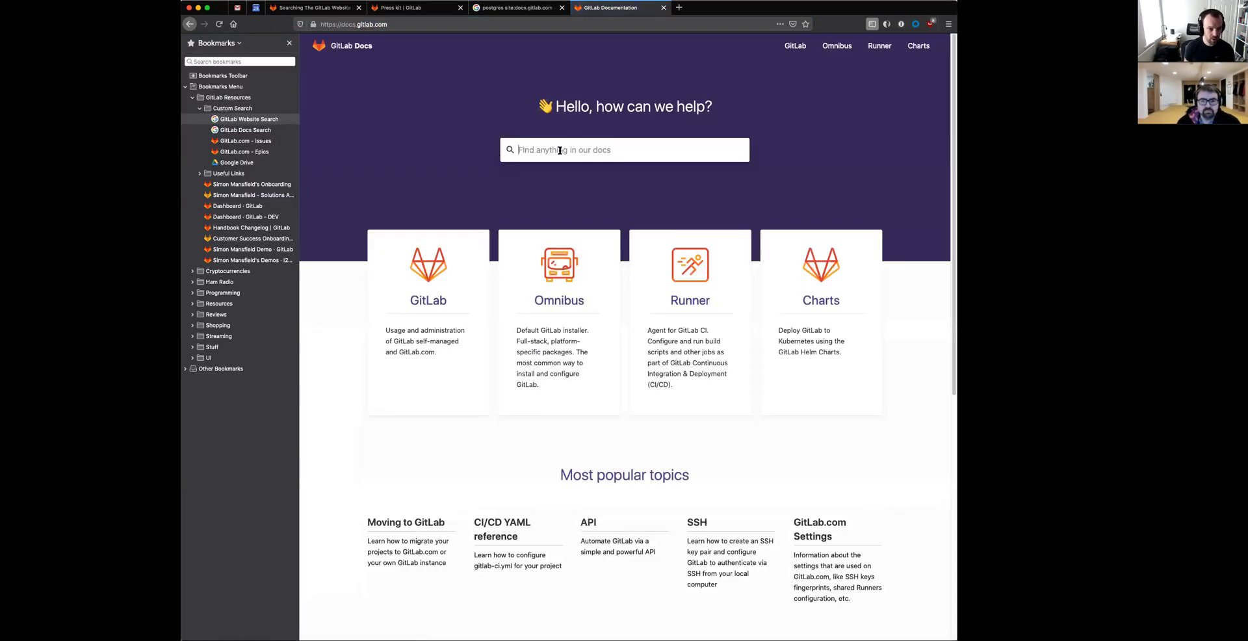
{"action": "right_click", "coordinate": [559, 150]}
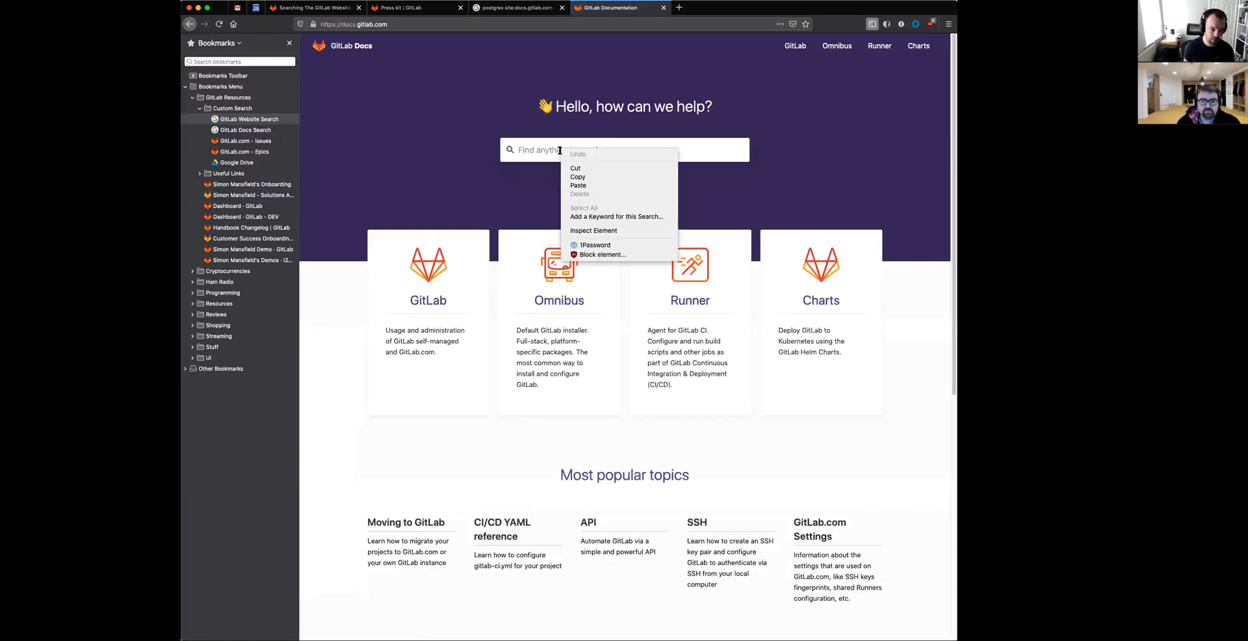
{"action": "left_click", "coordinate": [610, 217]}
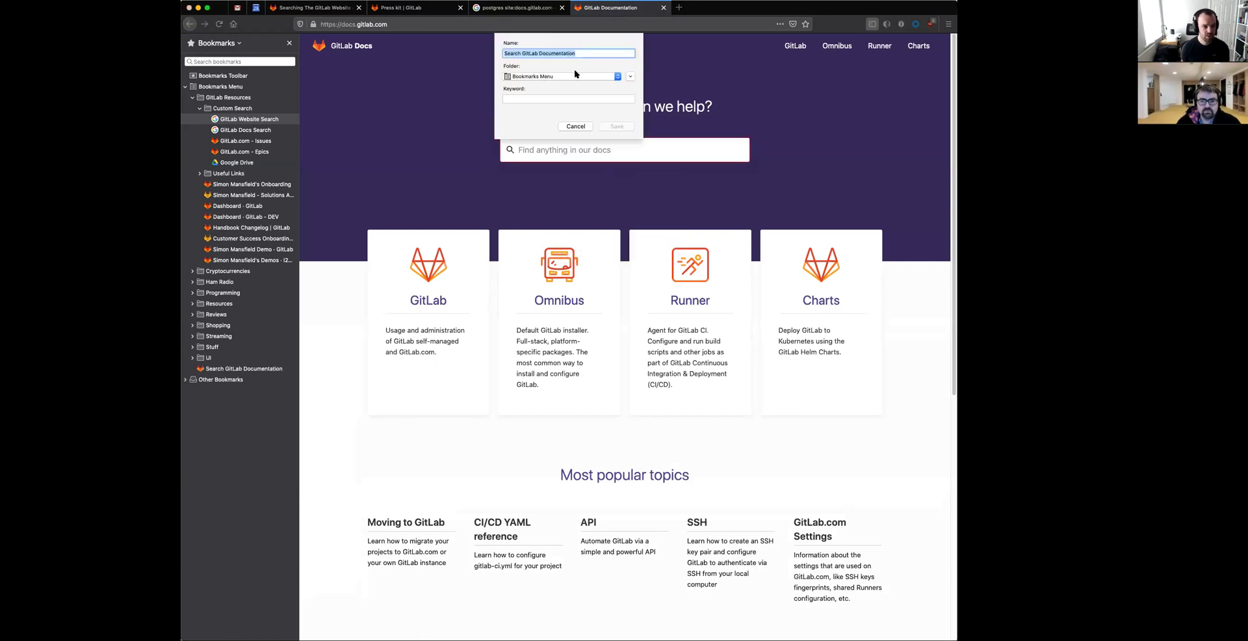
Save the Search GitLab Documentation bookmark in the Custom Search folder with the keyword gd
{"action": "left_click", "coordinate": [557, 80]}
{"action": "left_click", "coordinate": [630, 76]}
{"action": "left_click", "coordinate": [556, 127]}
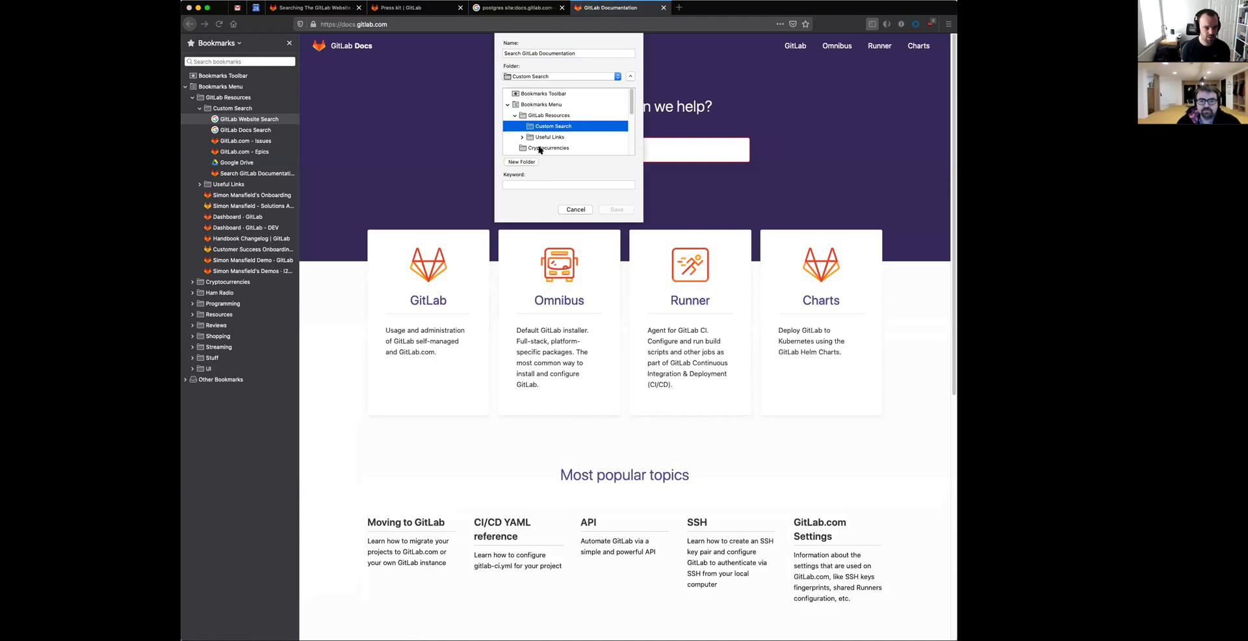
{"action": "left_click", "coordinate": [533, 185]}
{"action": "type", "text": "gd"}
{"action": "left_click", "coordinate": [615, 209]}
Search for "postgres" from the address bar of a new tab using the gd keyword
{"action": "left_click", "coordinate": [678, 7]}
{"action": "type", "text": "gd post"}
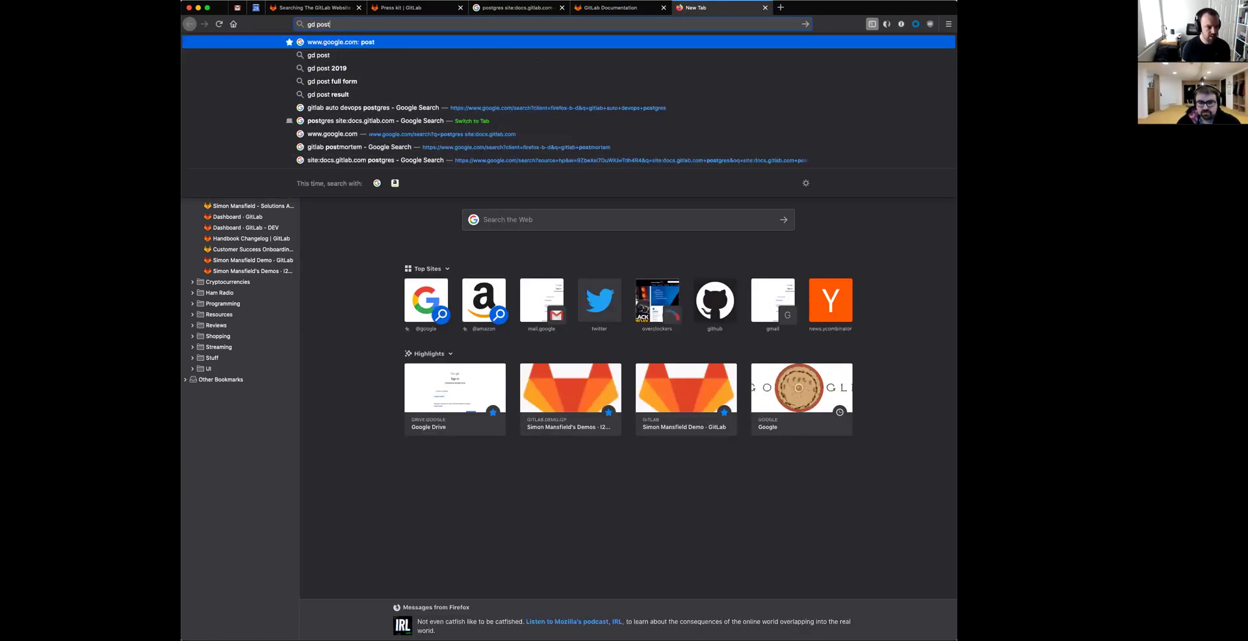
{"action": "type", "text": "gres"}
{"action": "key", "text": "Return"}
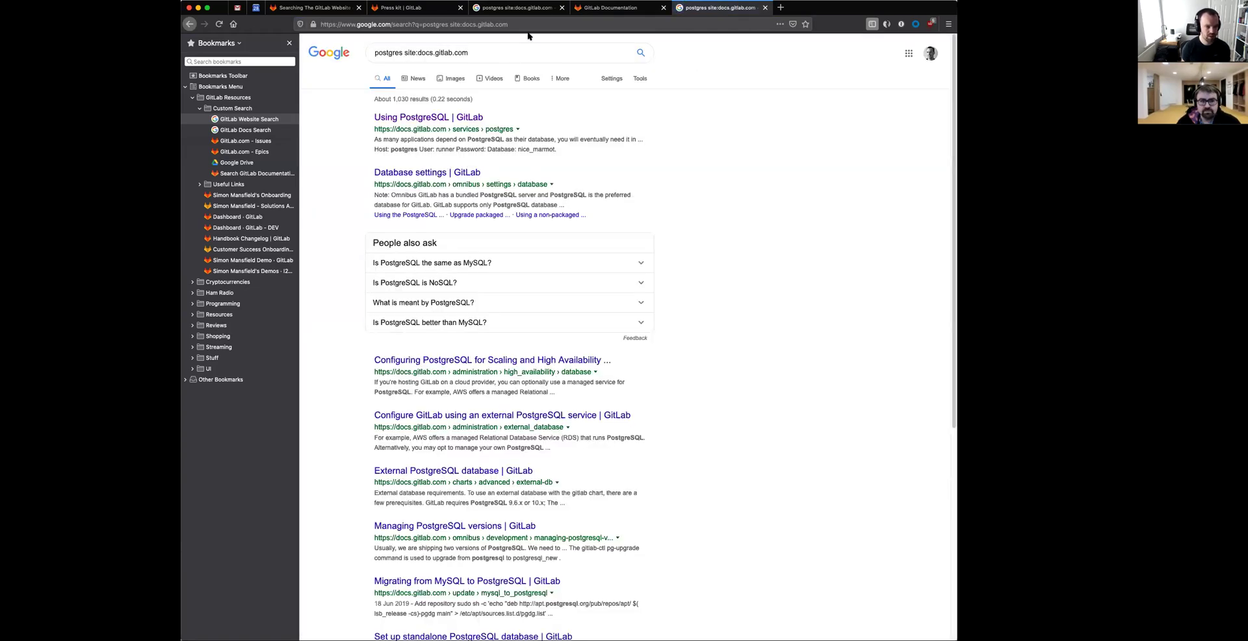
Search for "postgres" from the address bar using the gdd keyword
{"action": "left_click", "coordinate": [532, 24]}
{"action": "type", "text": "gdd post"}
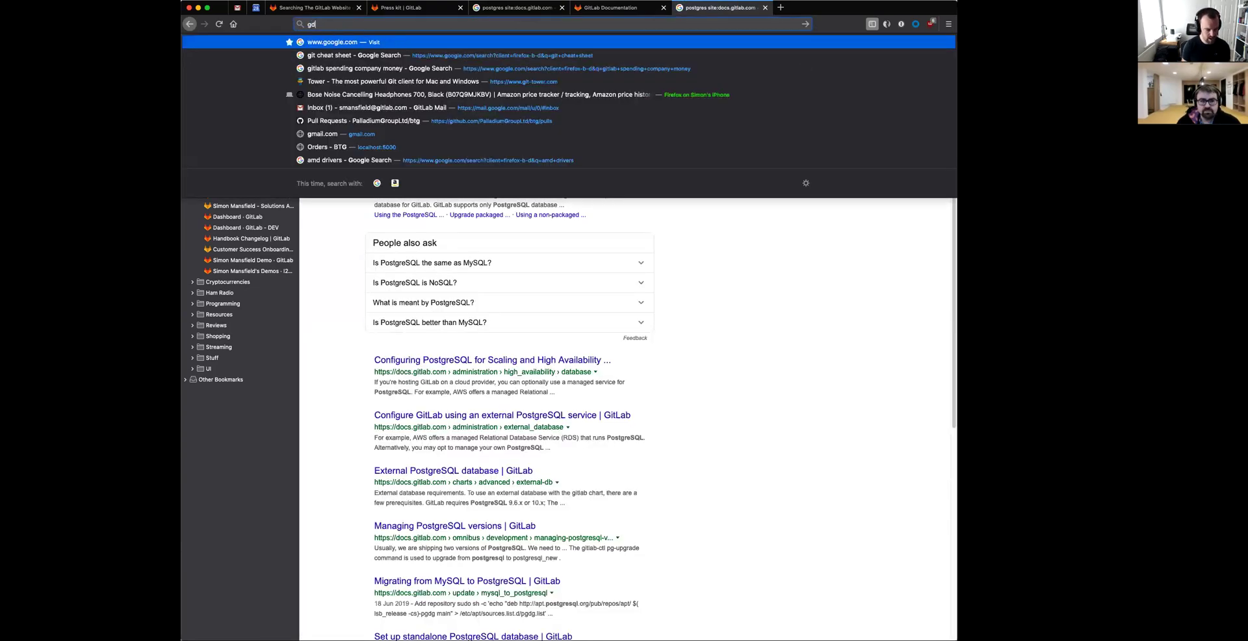
{"action": "type", "text": "gres"}
{"action": "key", "text": "Return"}
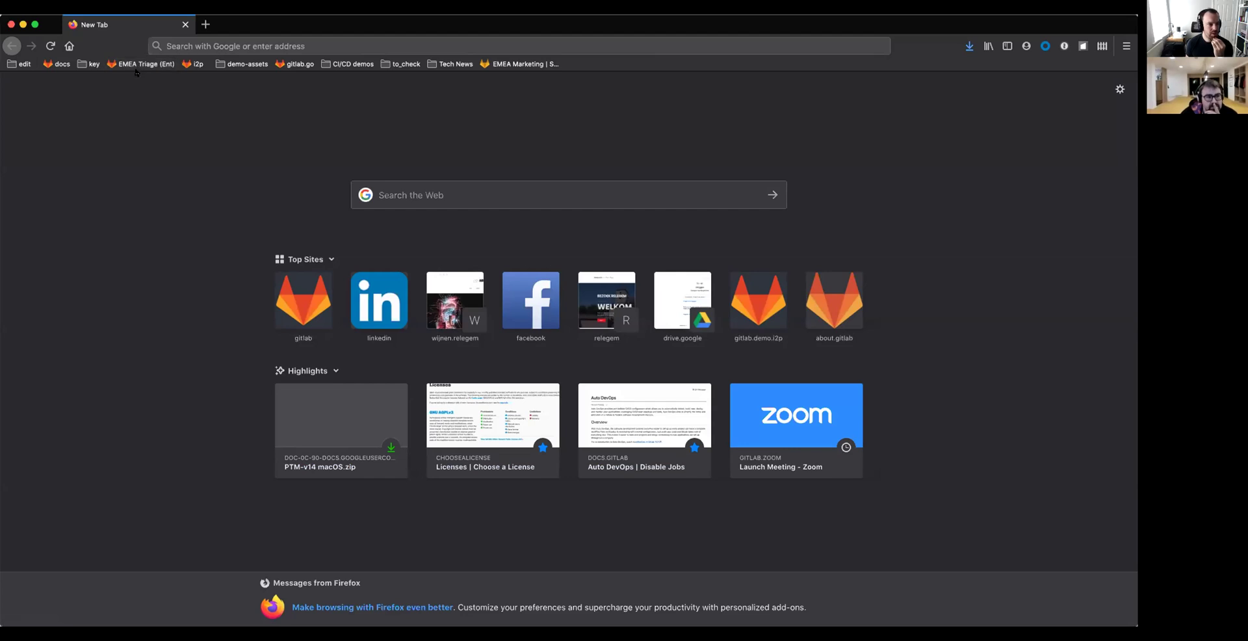
{"action": "left_click", "coordinate": [129, 14]}
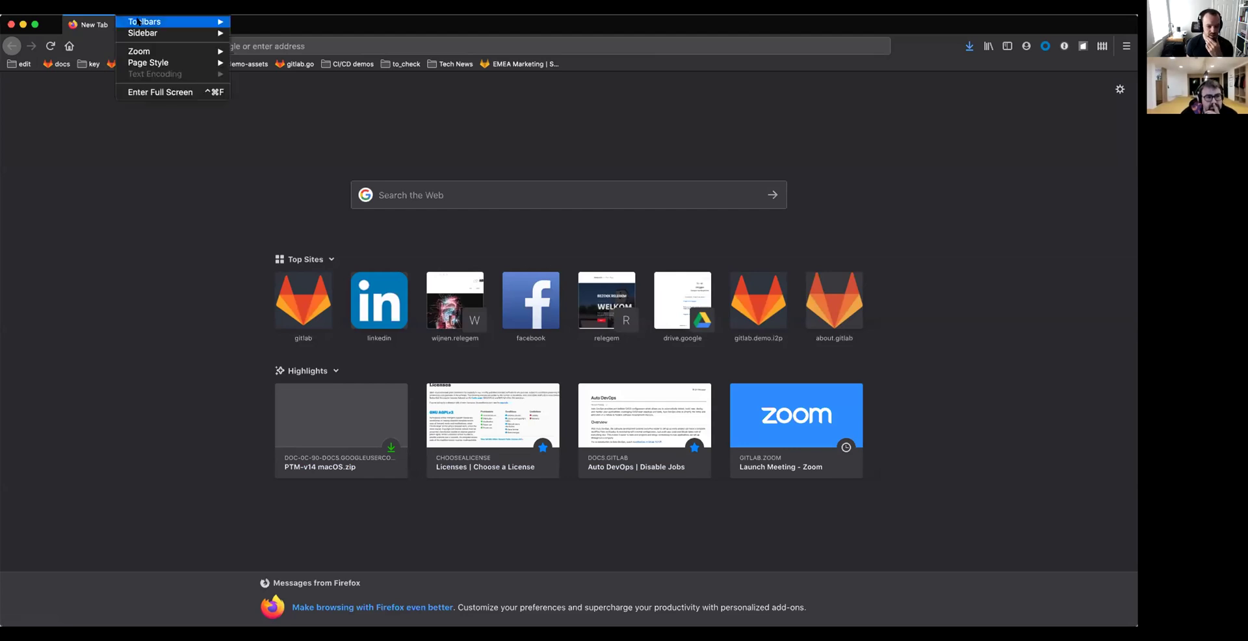
{"action": "left_click", "coordinate": [249, 108]}
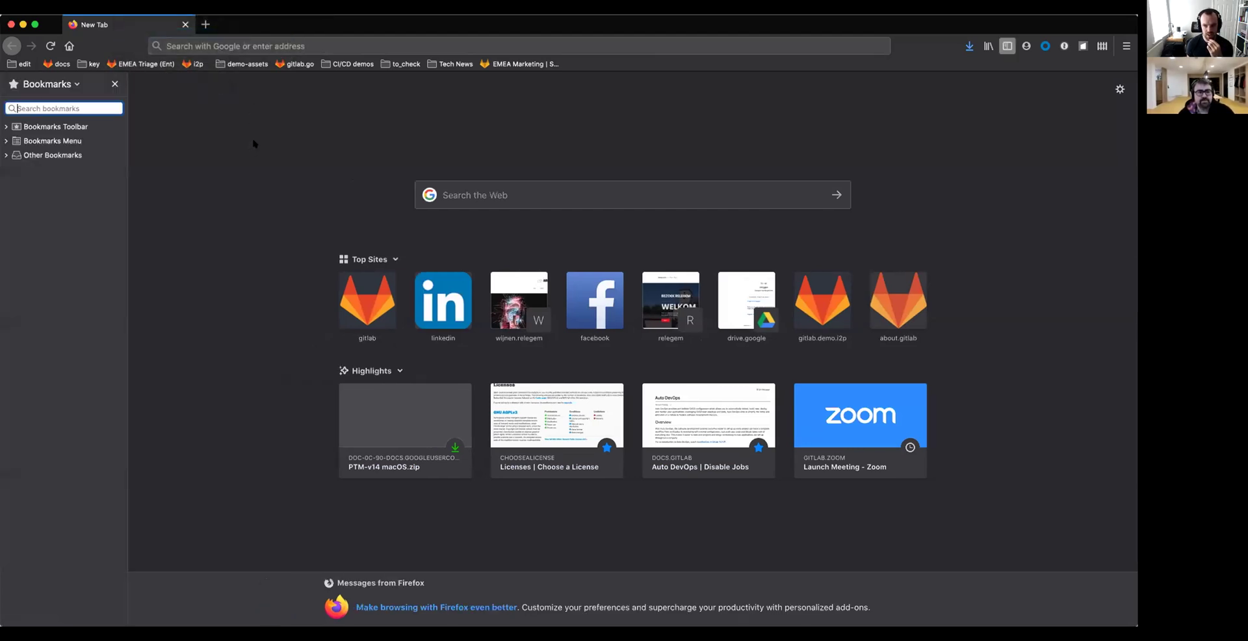
{"action": "left_click", "coordinate": [244, 44]}
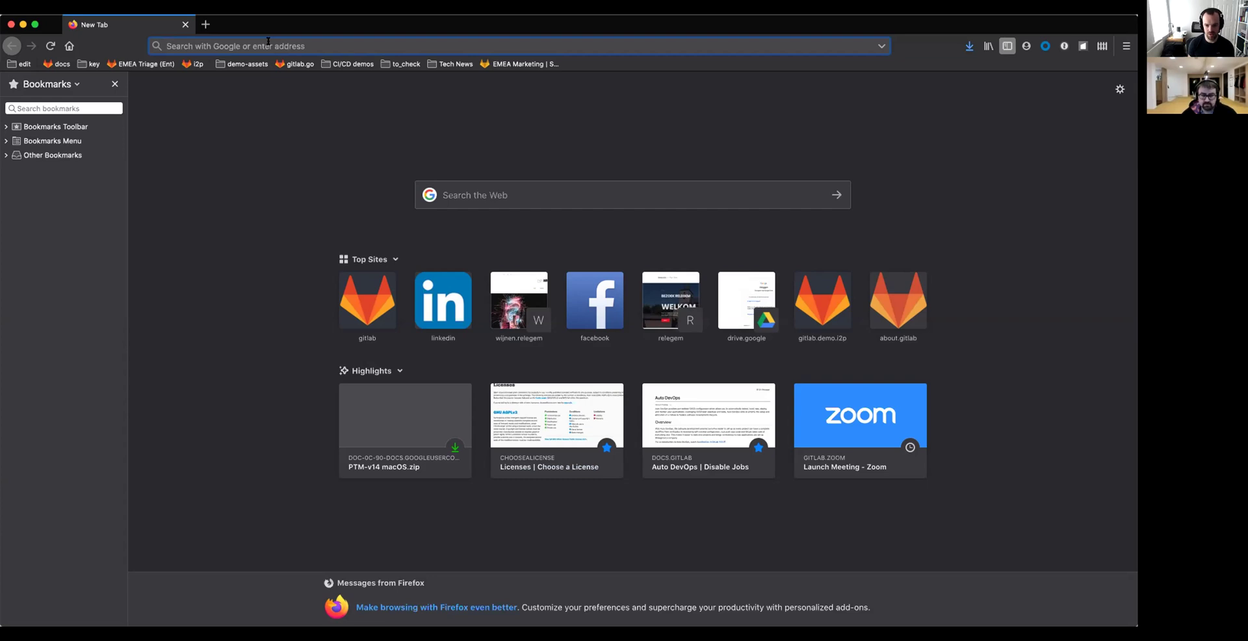
{"action": "type", "text": "http://www.google.com/search?q=%s%20site:about.gitlab.com"}
{"action": "key", "text": "Escape"}
{"action": "left_click_drag", "start_coordinate": [309, 46], "coordinate": [296, 46]}
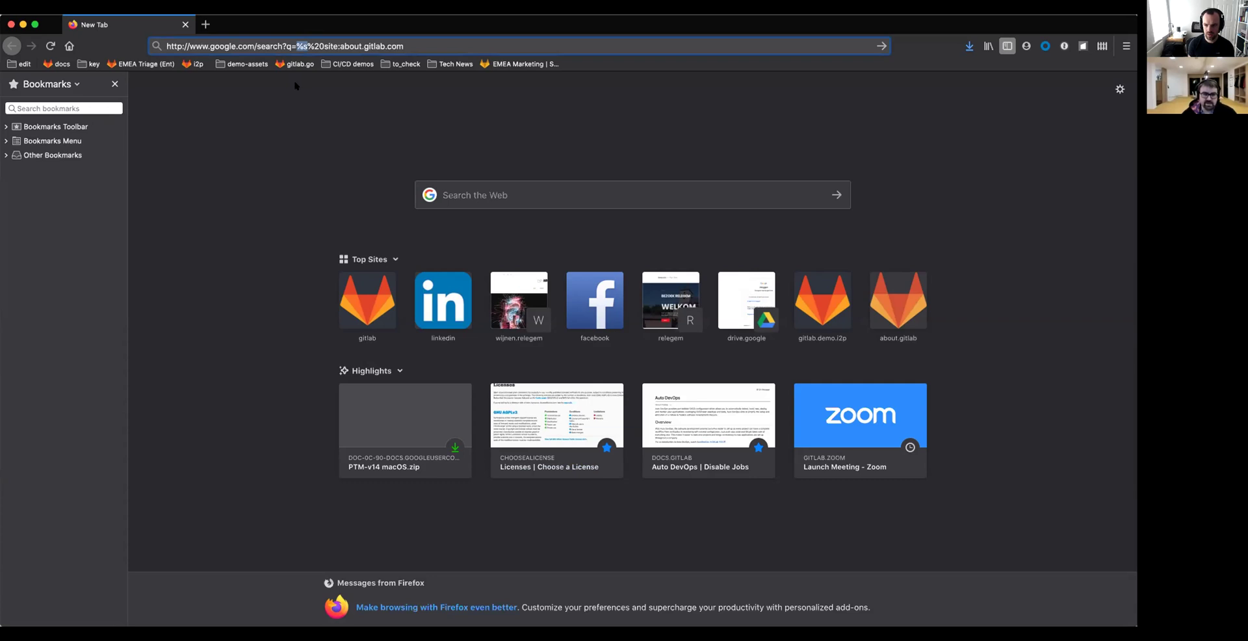
Create a bookmark folder named Searches inside Bookmarks Menu
{"action": "left_click", "coordinate": [5, 141]}
{"action": "left_click", "coordinate": [65, 141]}
{"action": "right_click", "coordinate": [67, 142]}
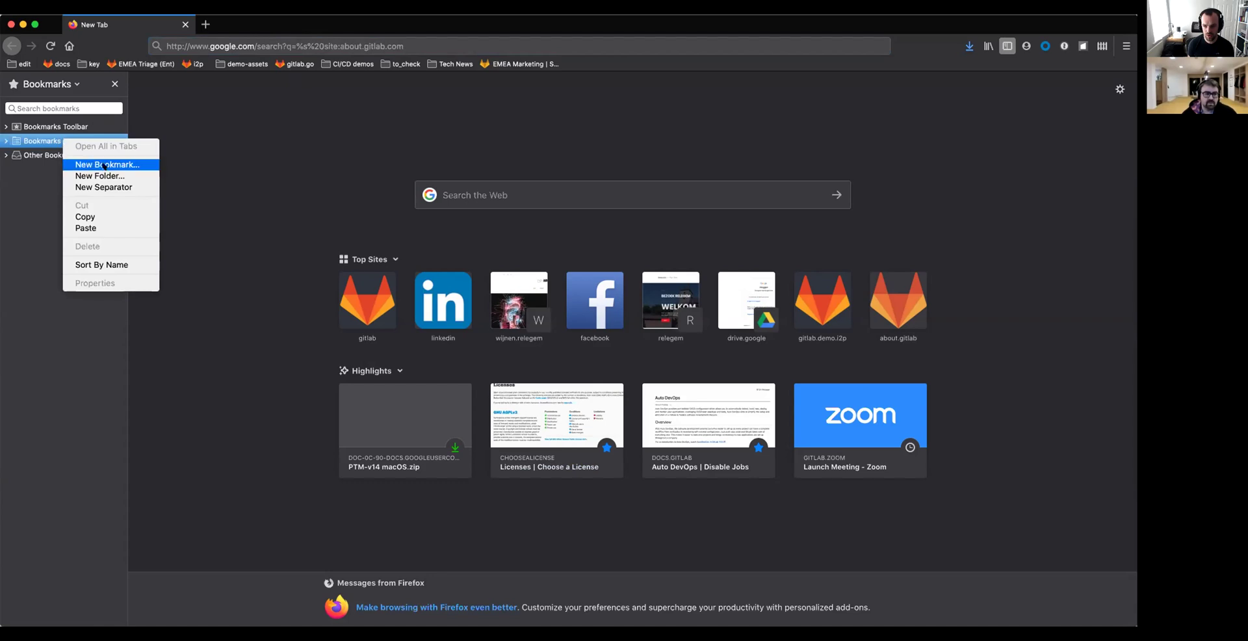
{"action": "left_click", "coordinate": [124, 175]}
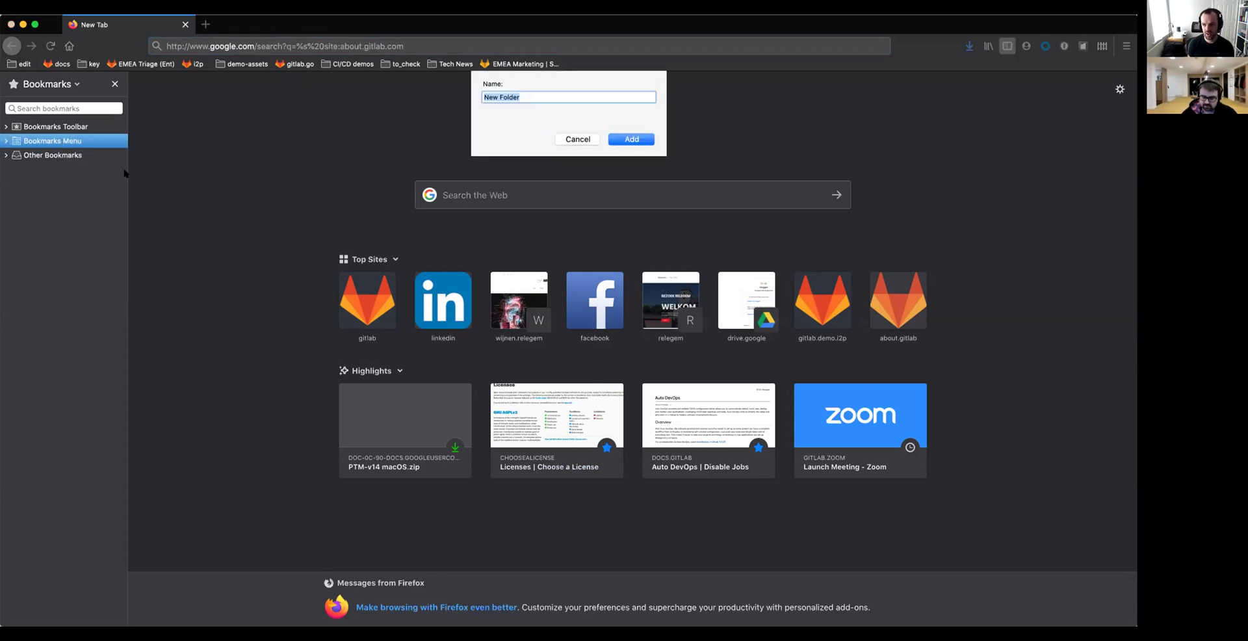
{"action": "type", "text": "Searches"}
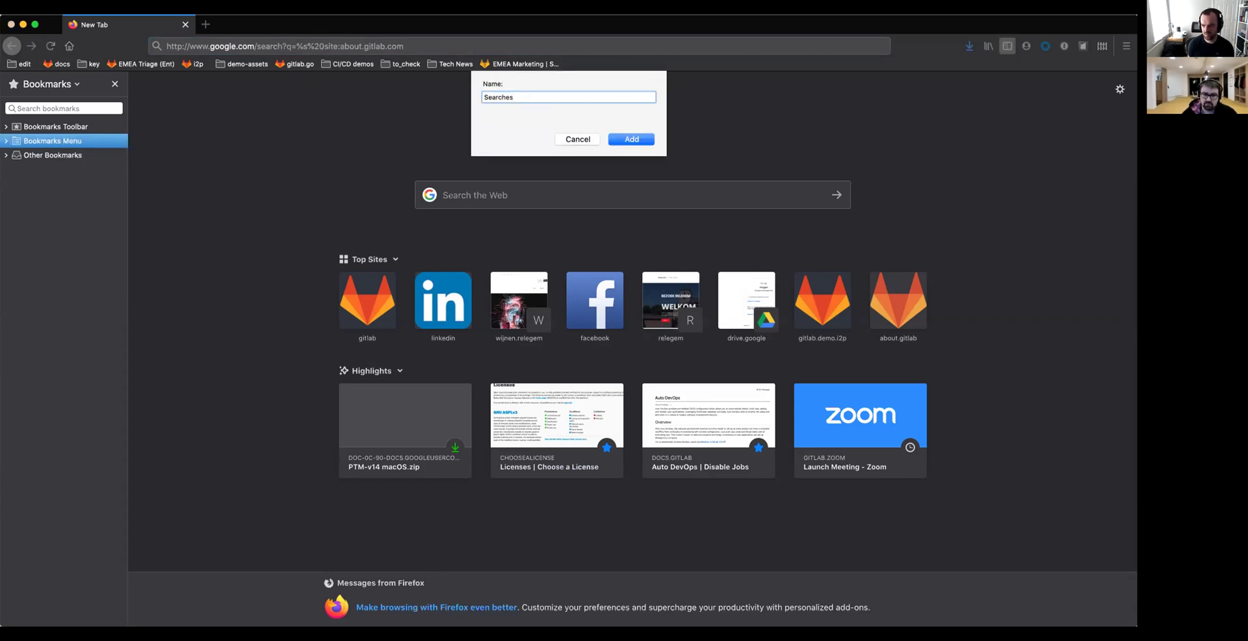
{"action": "key", "text": "Return"}
{"action": "left_click", "coordinate": [6, 142]}
{"action": "left_click", "coordinate": [25, 185]}
{"action": "right_click", "coordinate": [50, 185]}
{"action": "left_click", "coordinate": [117, 211]}
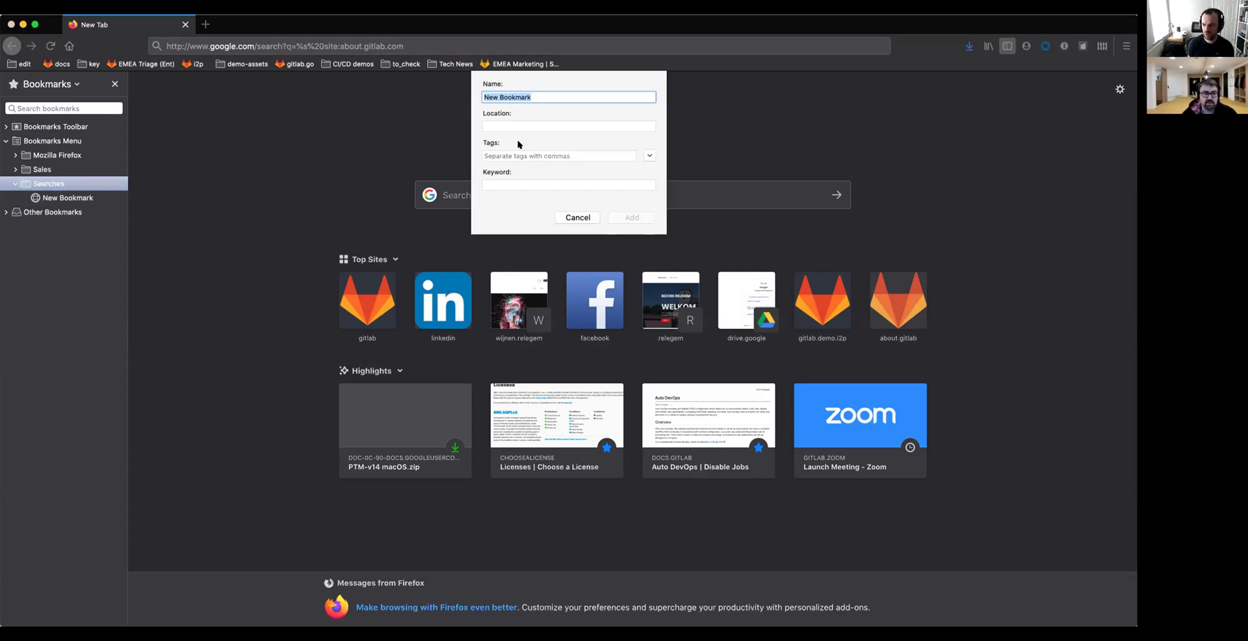
{"action": "type", "text": "About Gitlab"}
{"action": "key", "text": "Tab"}
{"action": "type", "text": "http://www.google.com/search?q=%s%20site:about.gitlab.com"}
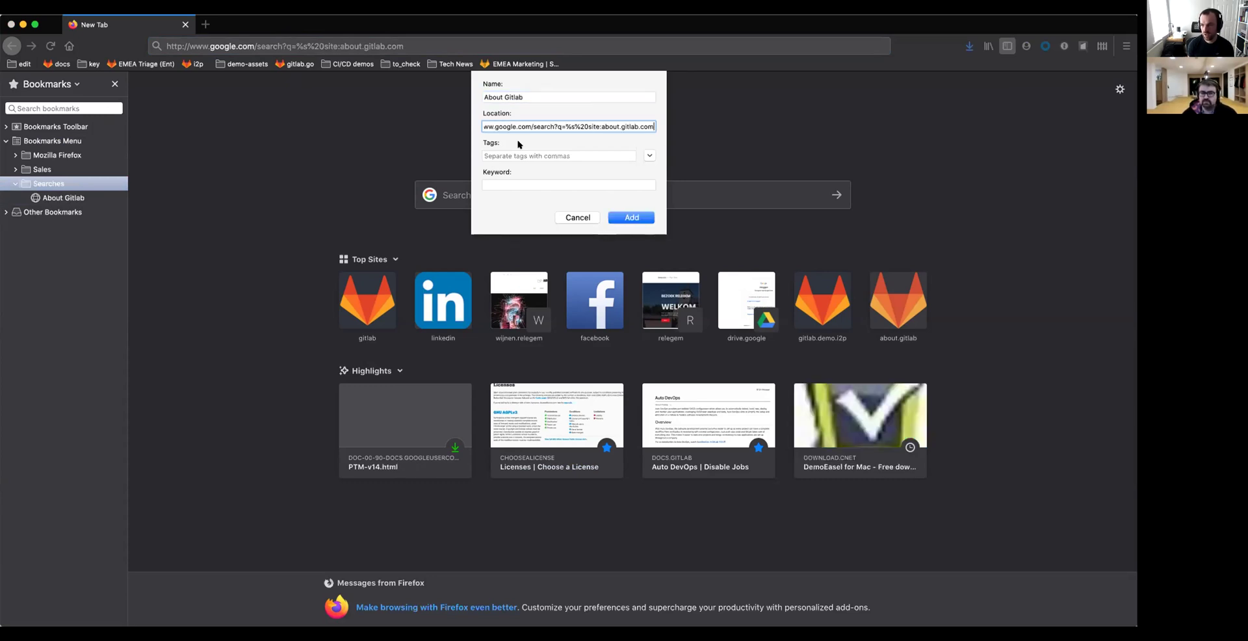
{"action": "left_click", "coordinate": [533, 184]}
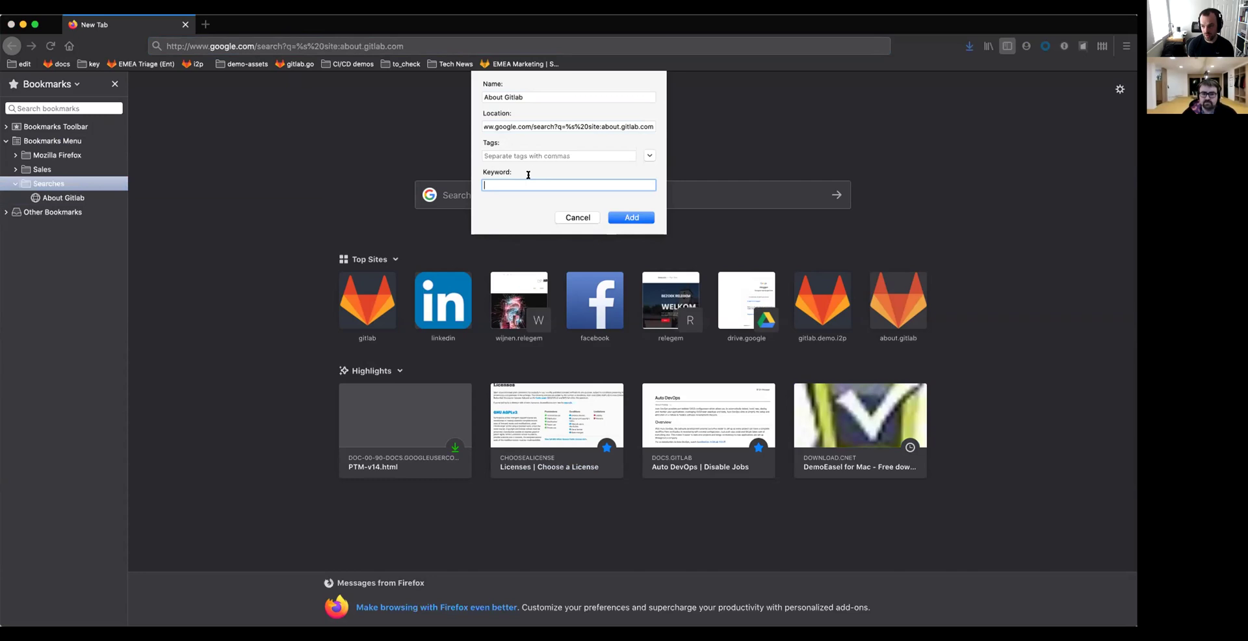
{"action": "type", "text": "gl"}
{"action": "left_click", "coordinate": [631, 218]}
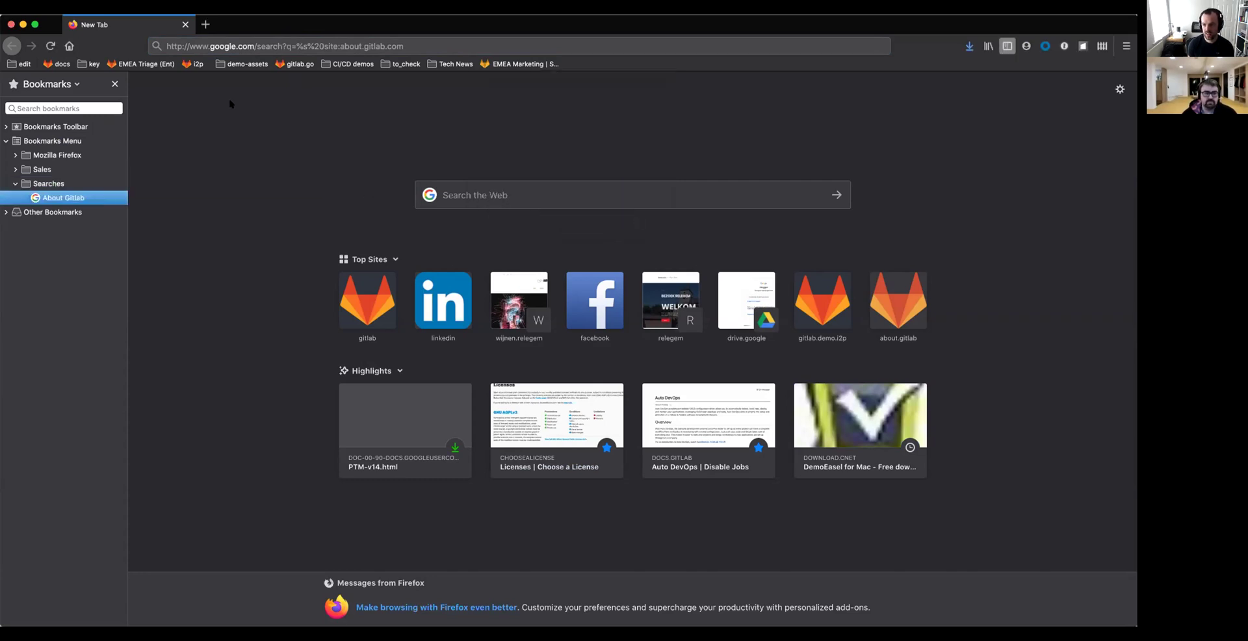
Search for "test" in a new tab using the gl keyword and look over the about.gitlab.com results
{"action": "left_click", "coordinate": [205, 24]}
{"action": "left_click", "coordinate": [205, 24]}
{"action": "type", "text": "gl test"}
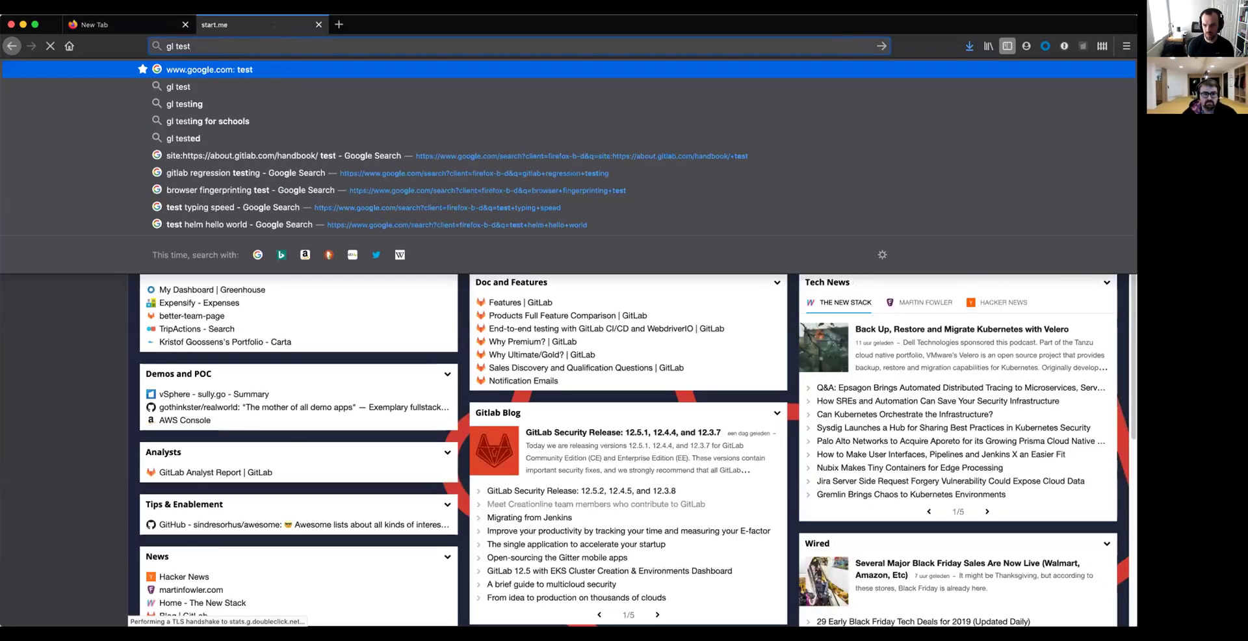
{"action": "key", "text": "Return"}
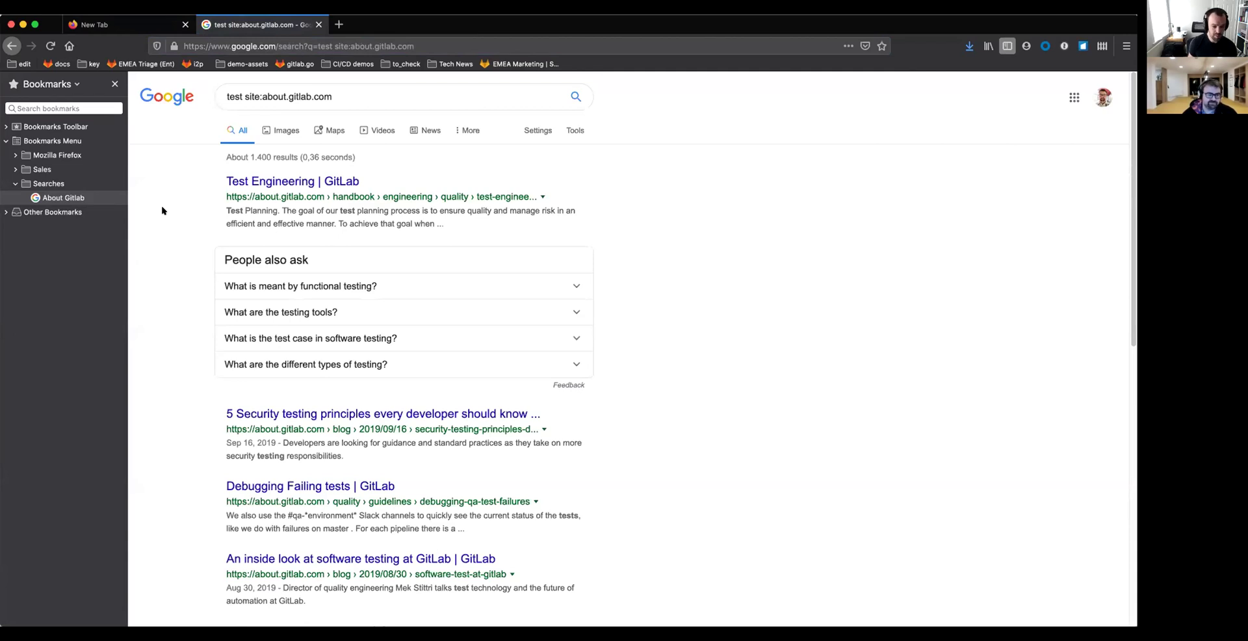
{"action": "scroll", "coordinate": [163, 211], "scroll_direction": "down", "scroll_amount": 1}
{"action": "scroll", "coordinate": [184, 201], "scroll_direction": "up", "scroll_amount": 1}
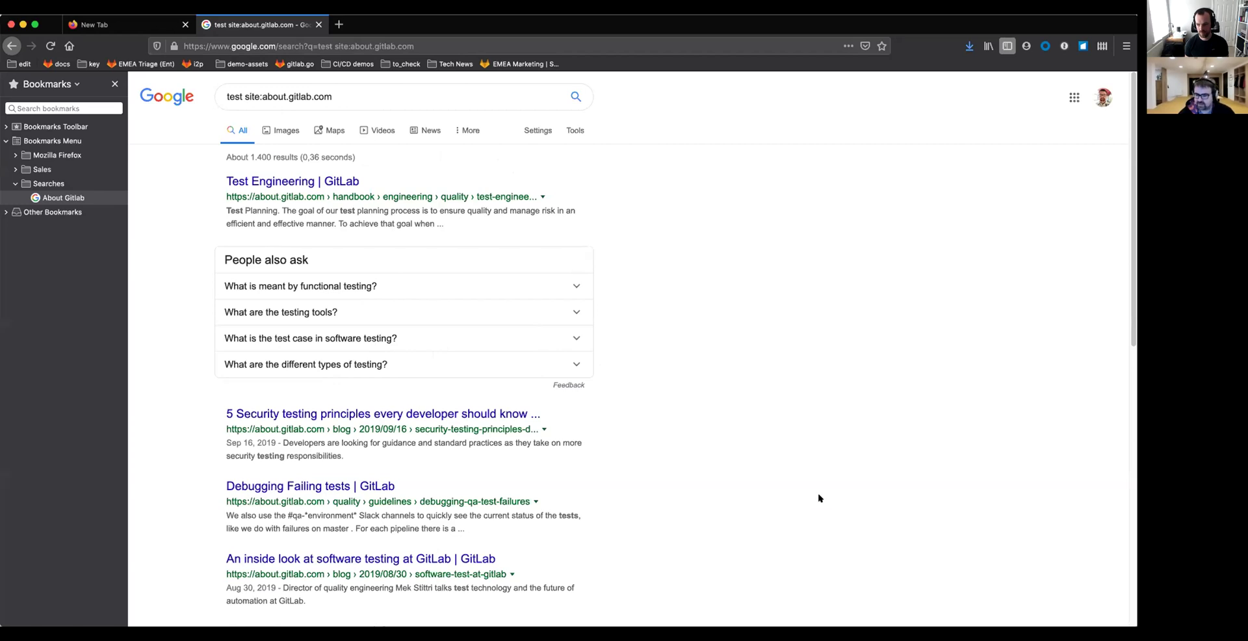
Bring up the Alfred launcher and browse the custom GitLab searches offered for "gg"
{"action": "left_click", "coordinate": [661, 320]}
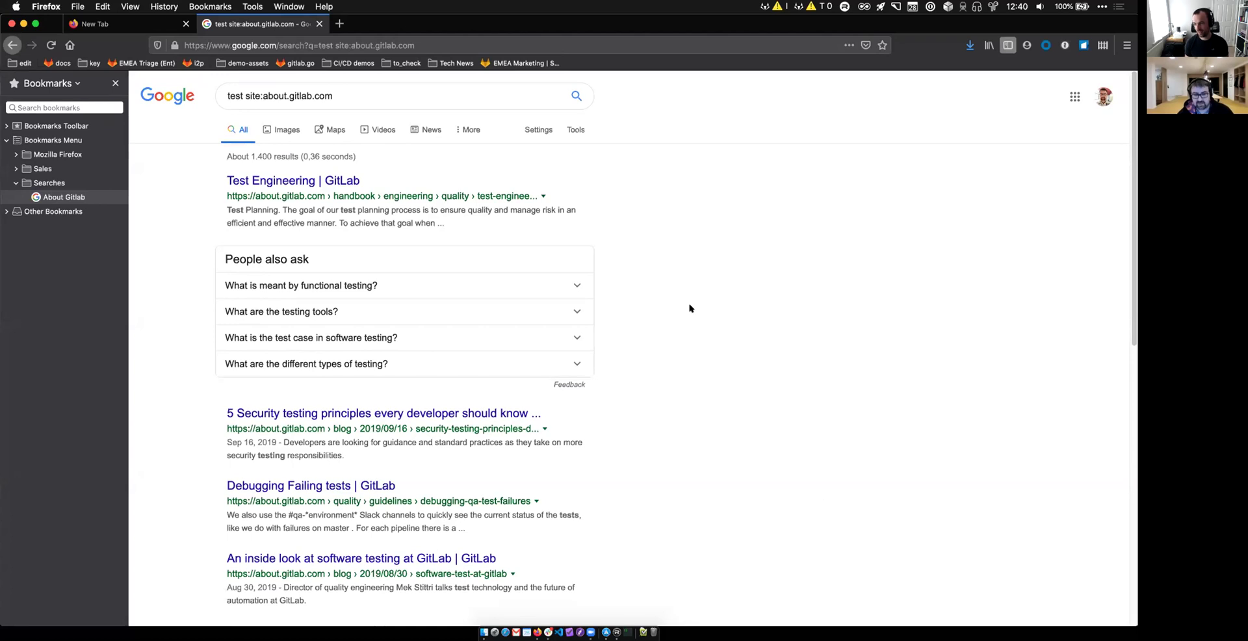
{"action": "key", "text": "alt+space"}
{"action": "type", "text": "gg"}
{"action": "key", "text": "Down"}
{"action": "key", "text": "Down"}
{"action": "key", "text": "Down"}
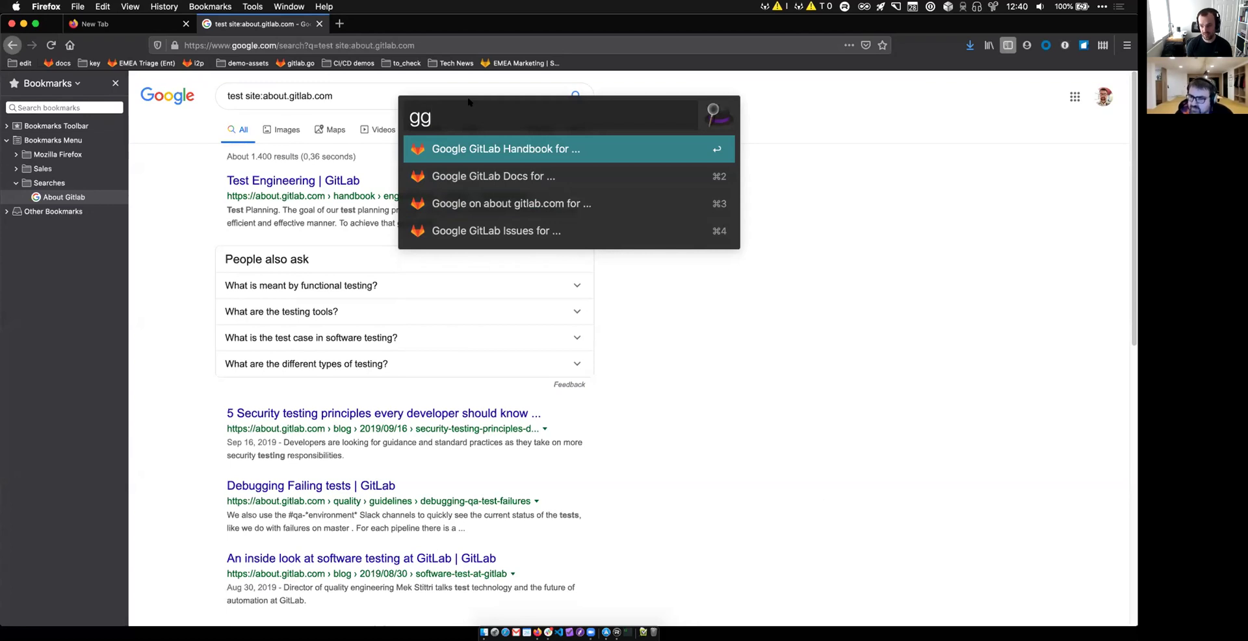
Find and open the Alfred preferences from the launcher, and show the Web Search feature settings
{"action": "key", "text": "BackSpace"}
{"action": "key", "text": "BackSpace"}
{"action": "type", "text": "alfre"}
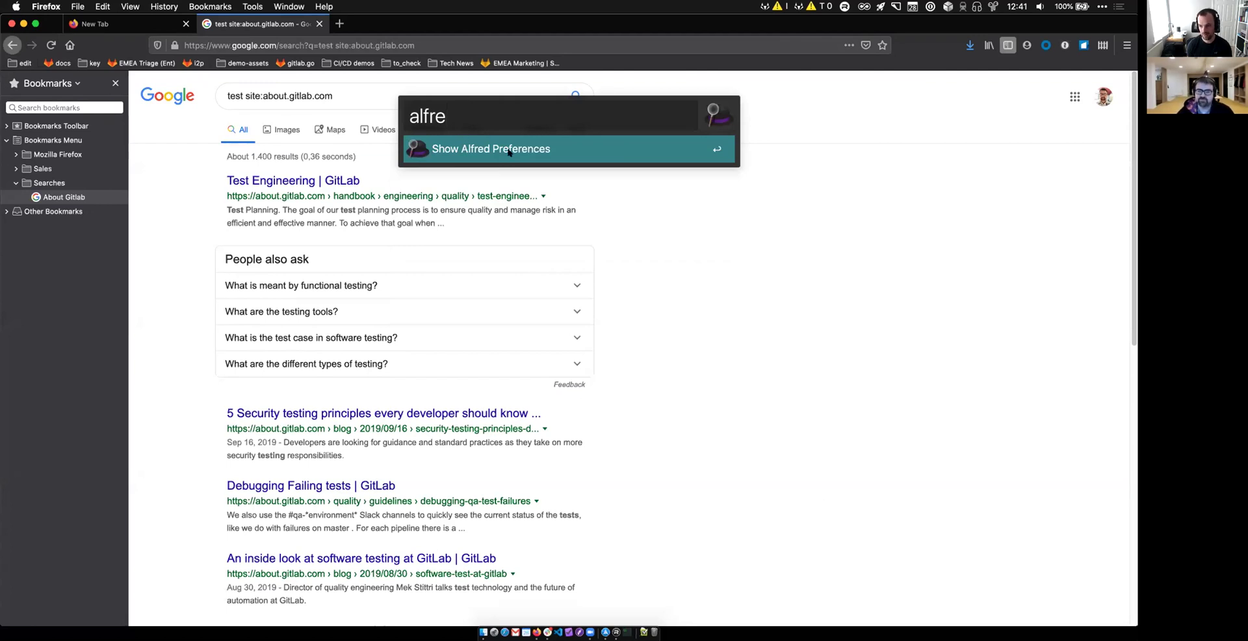
{"action": "left_click", "coordinate": [465, 150]}
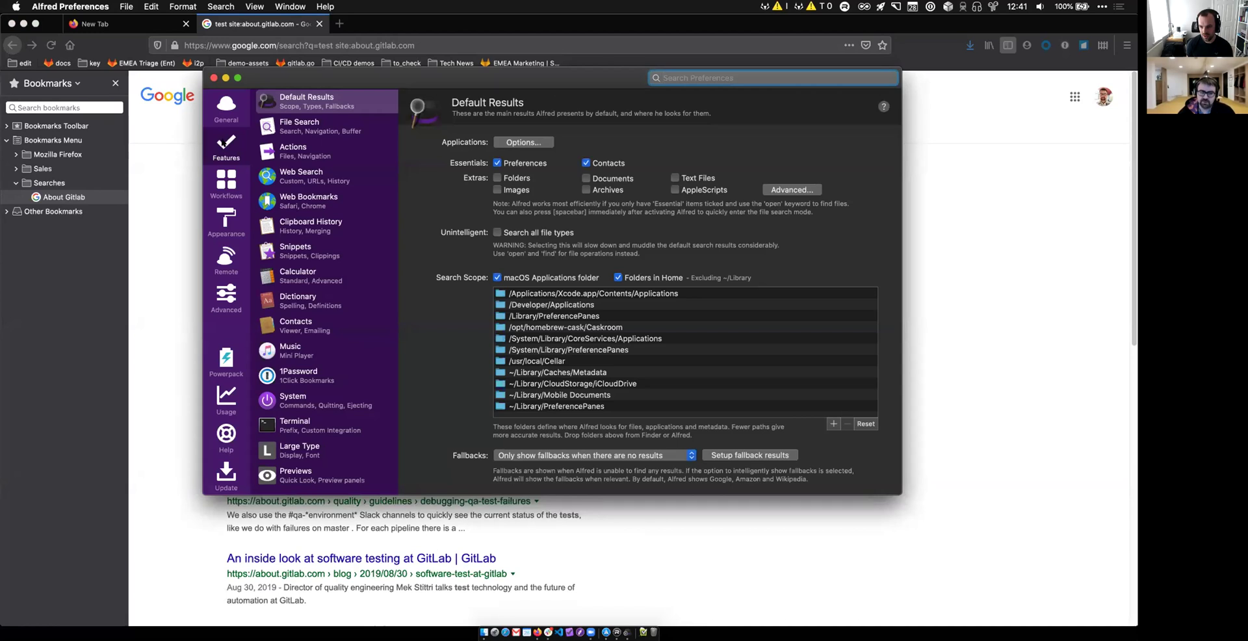
{"action": "left_click", "coordinate": [222, 143]}
{"action": "left_click", "coordinate": [289, 180]}
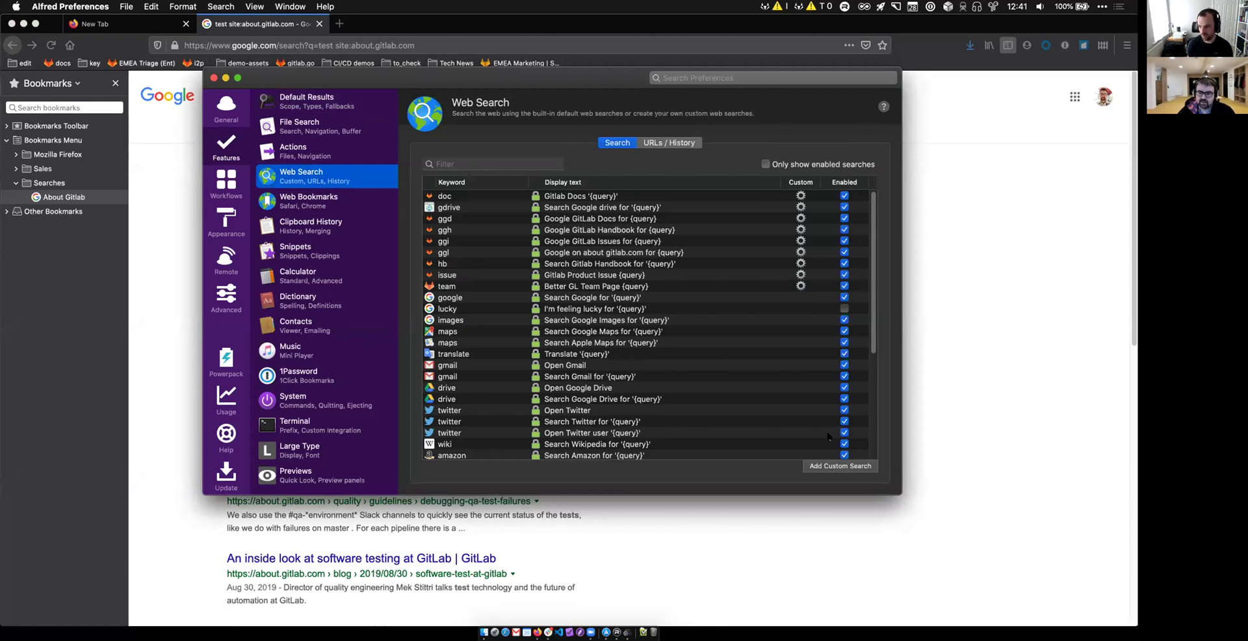
{"action": "left_click", "coordinate": [845, 465]}
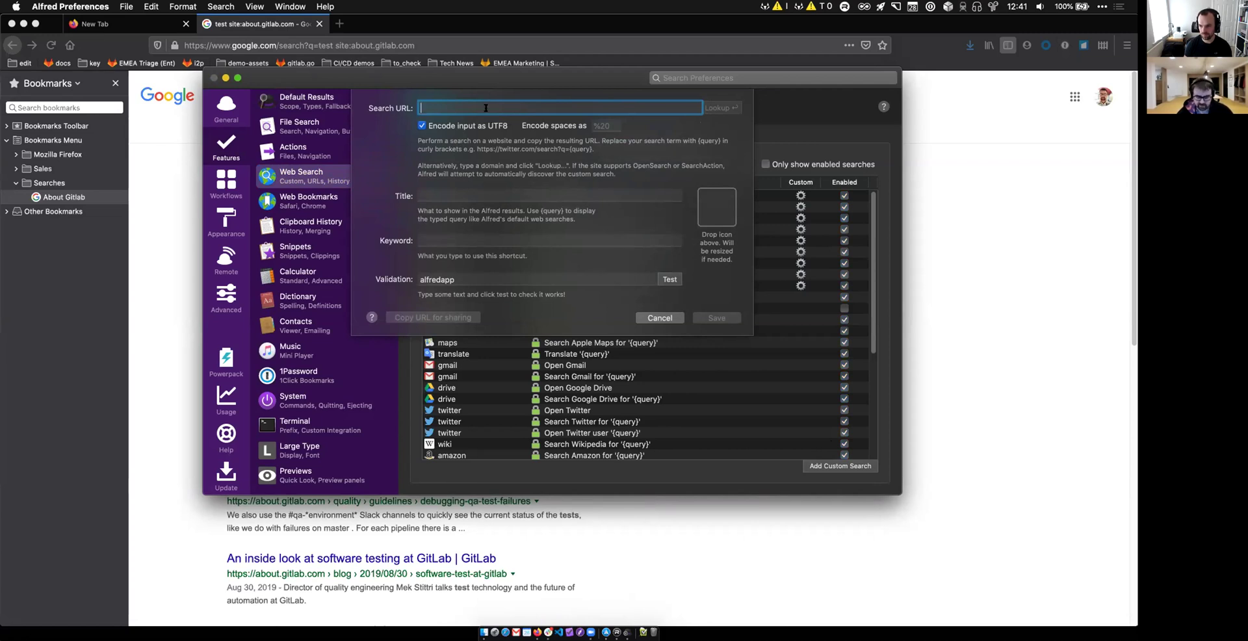
{"action": "type", "text": "http://www.google.com/search?q=%s%20site:about.gitlab.com"}
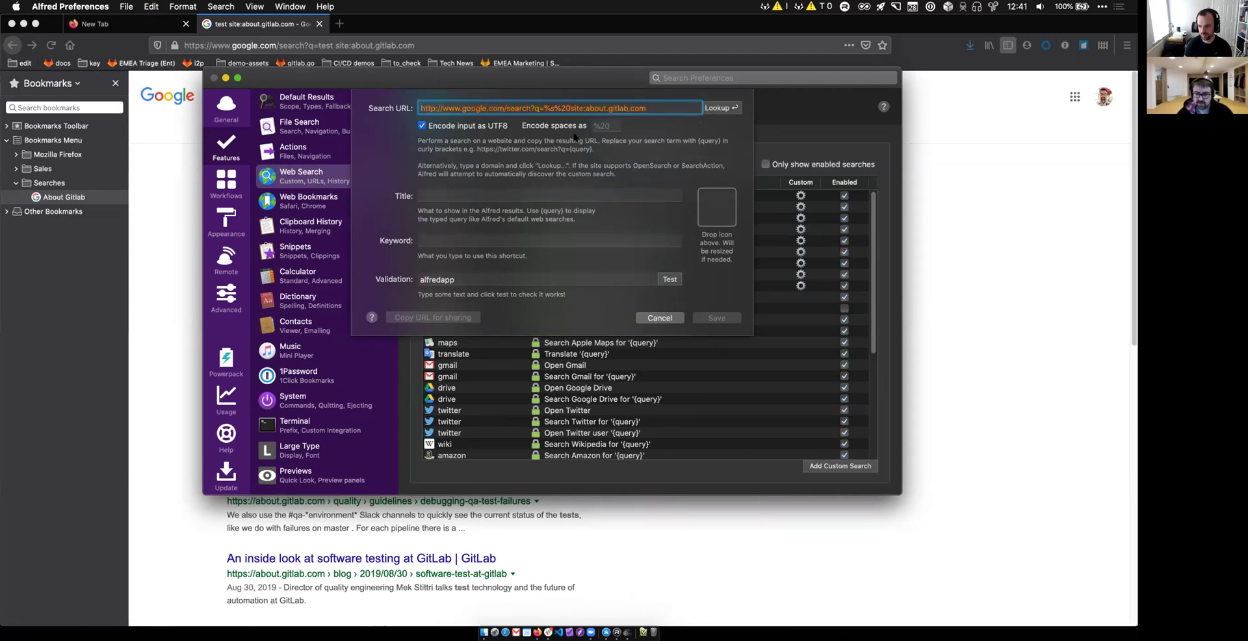
{"action": "left_click", "coordinate": [561, 115]}
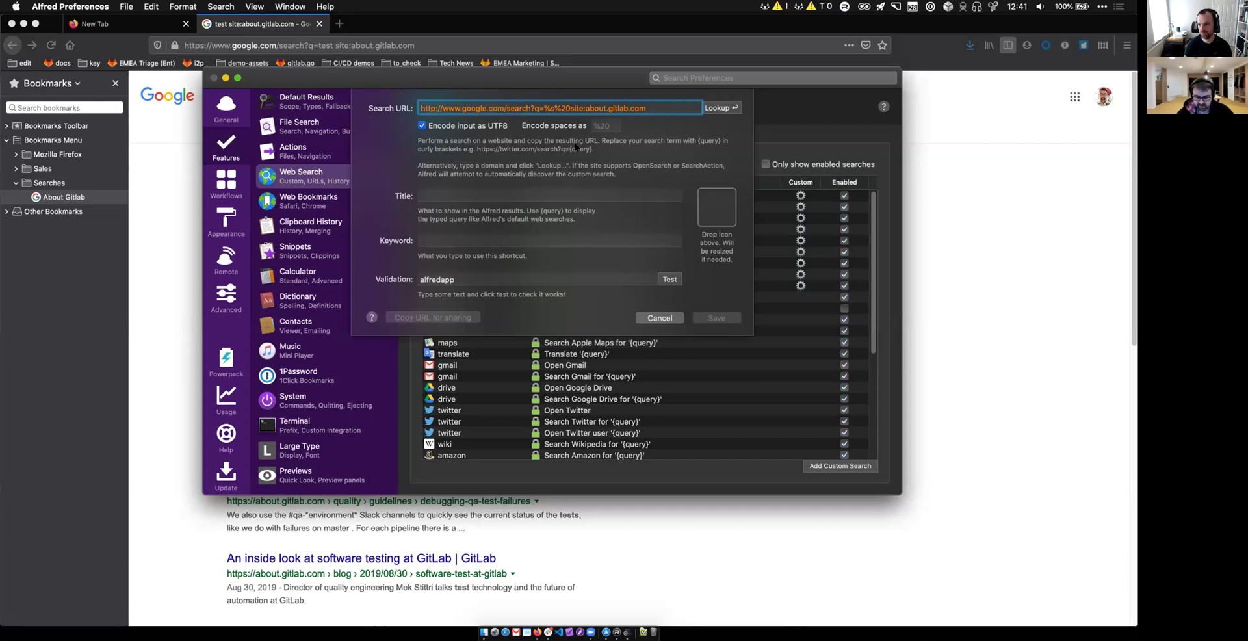
Replace %s in the search URL with {query}, and the %20 following it with a space
{"action": "left_click_drag", "start_coordinate": [554, 108], "coordinate": [545, 108]}
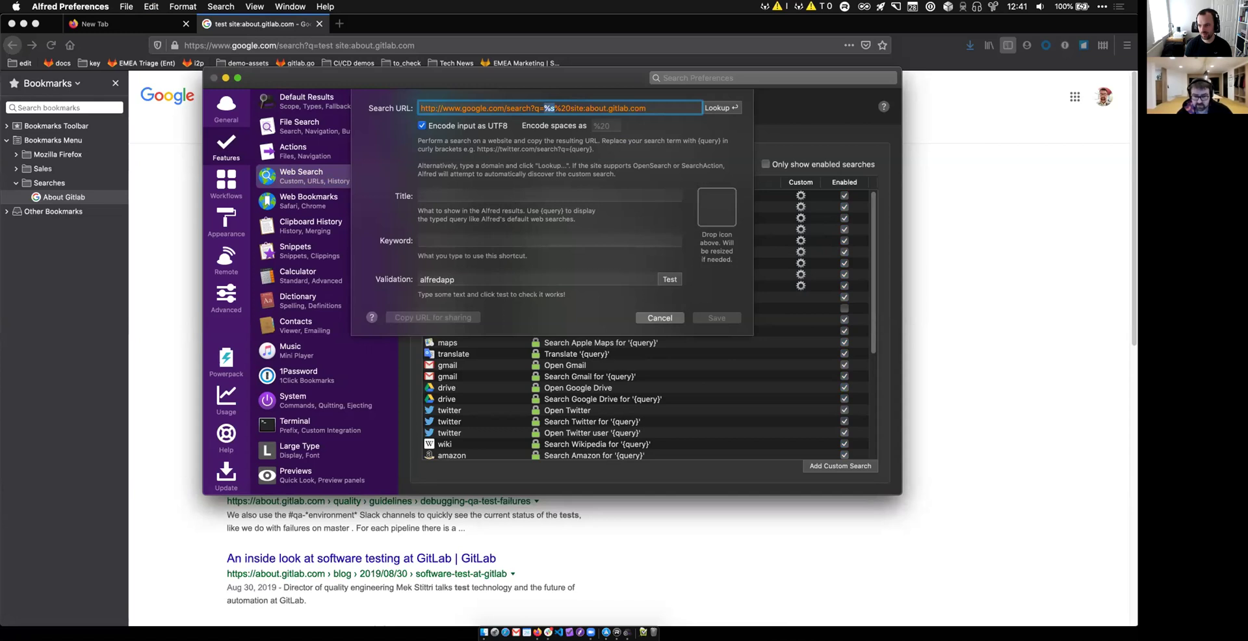
{"action": "key", "text": "BackSpace"}
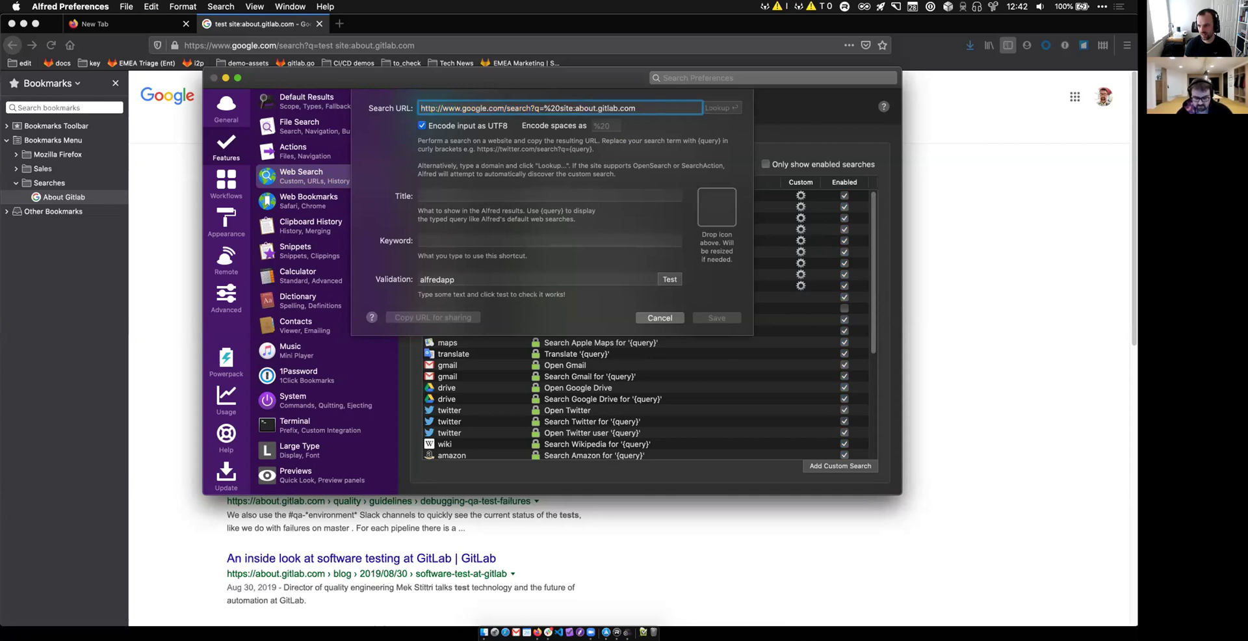
{"action": "type", "text": "{"}
{"action": "type", "text": "}"}
{"action": "type", "text": "query"}
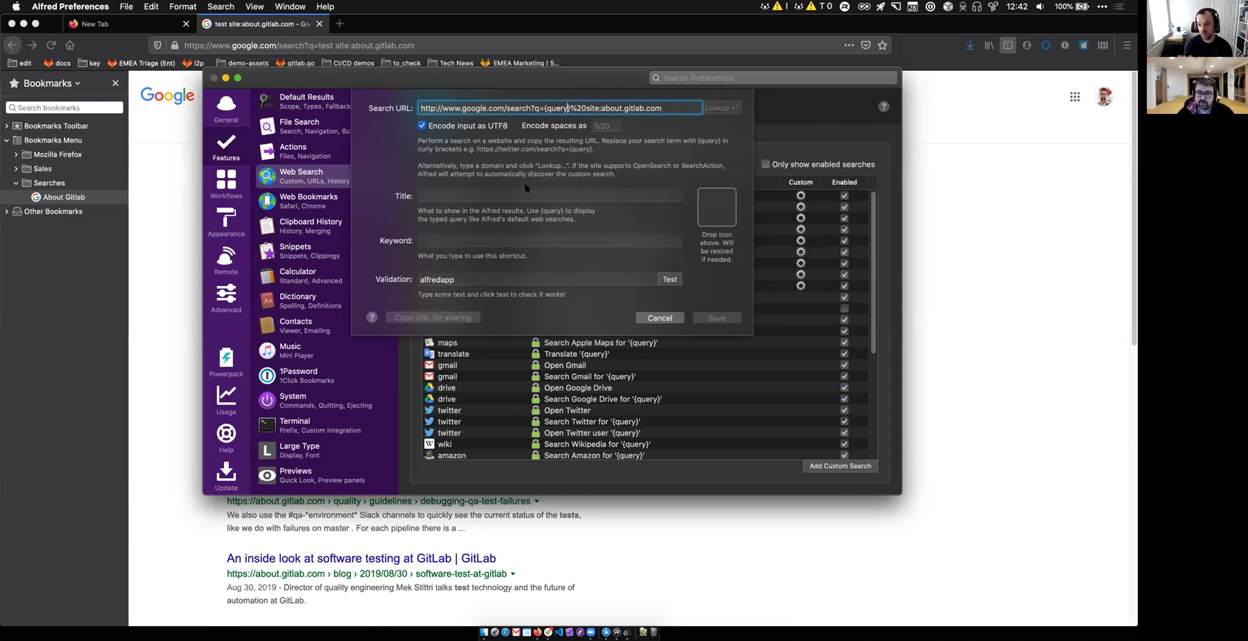
{"action": "left_click", "coordinate": [506, 196]}
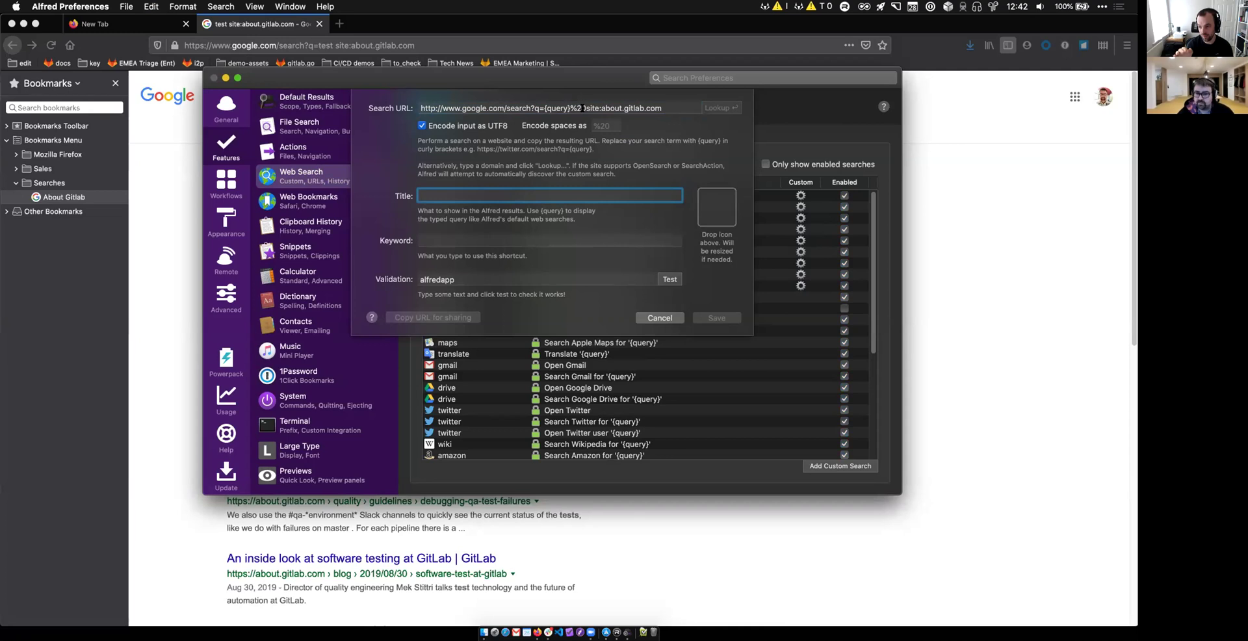
{"action": "left_click_drag", "start_coordinate": [586, 108], "coordinate": [571, 108]}
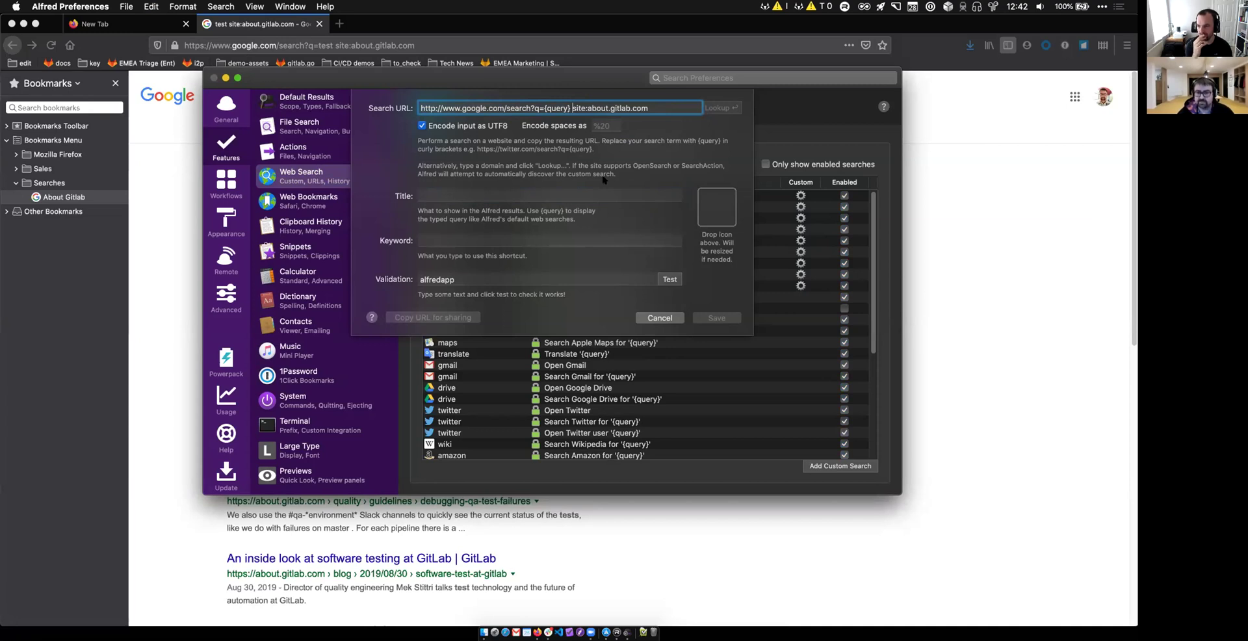
Set the custom search's title to "Demo Search for {query}"
{"action": "left_click", "coordinate": [590, 194]}
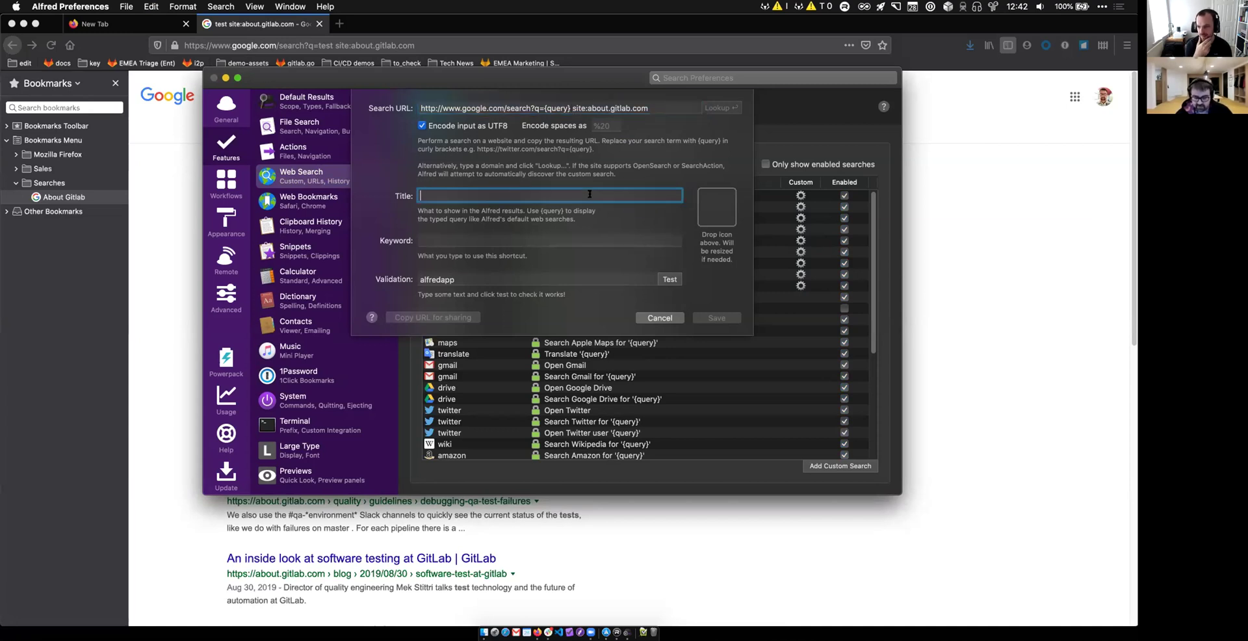
{"action": "type", "text": "De"}
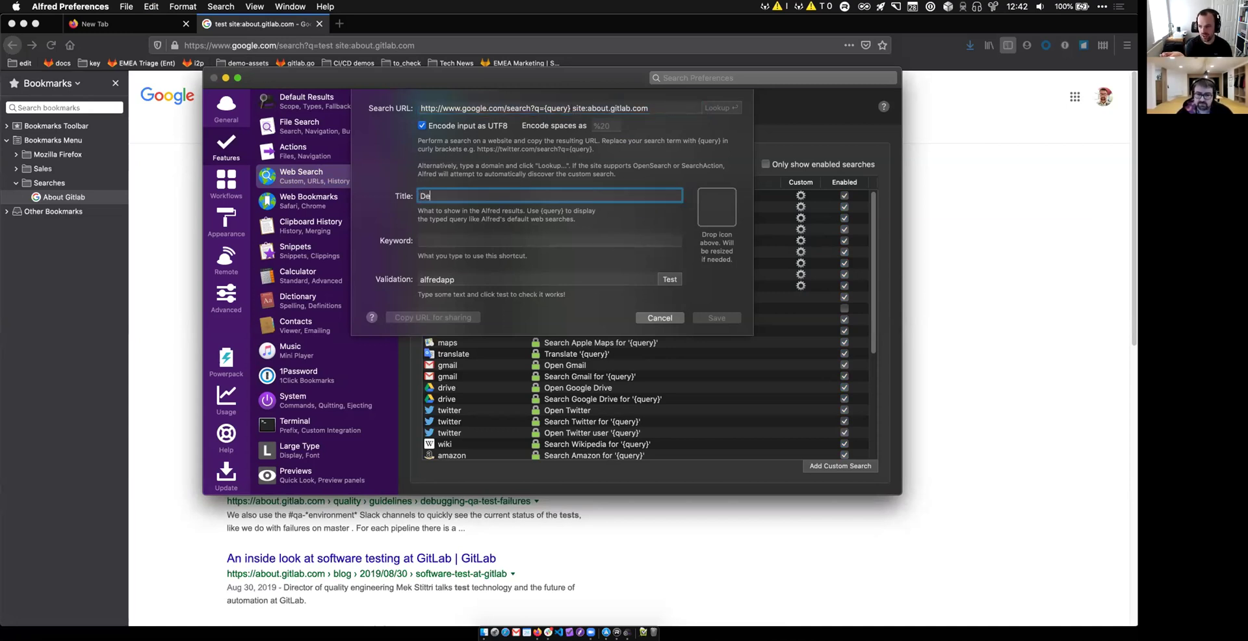
{"action": "type", "text": "mo Search "}
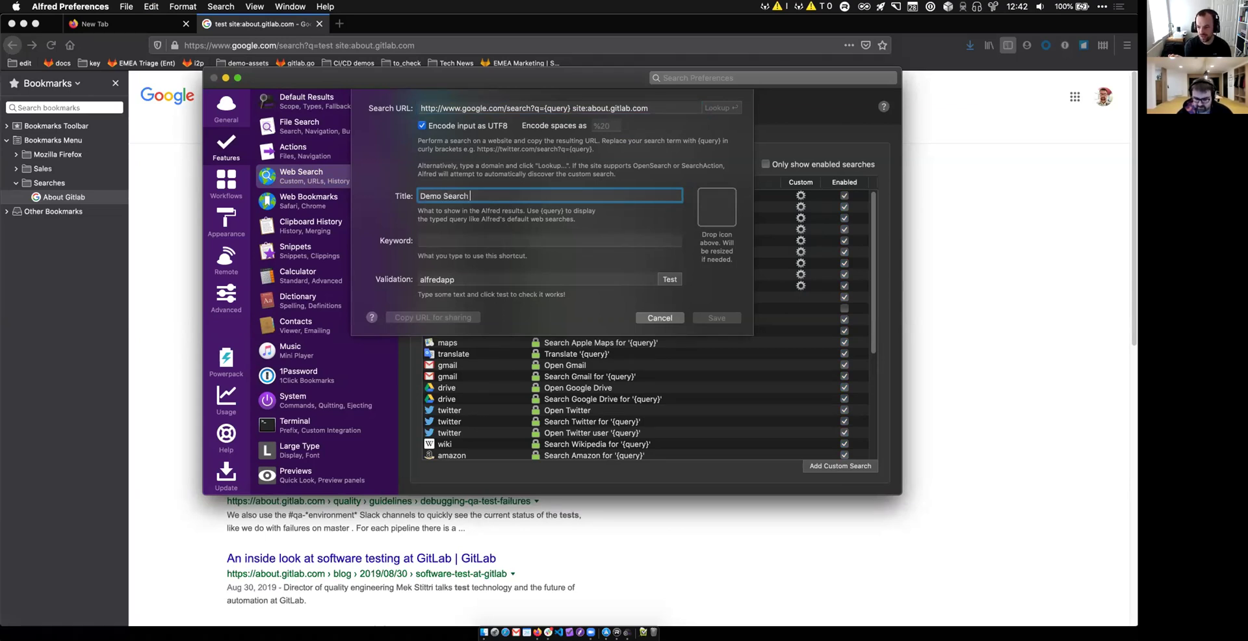
{"action": "type", "text": "for "}
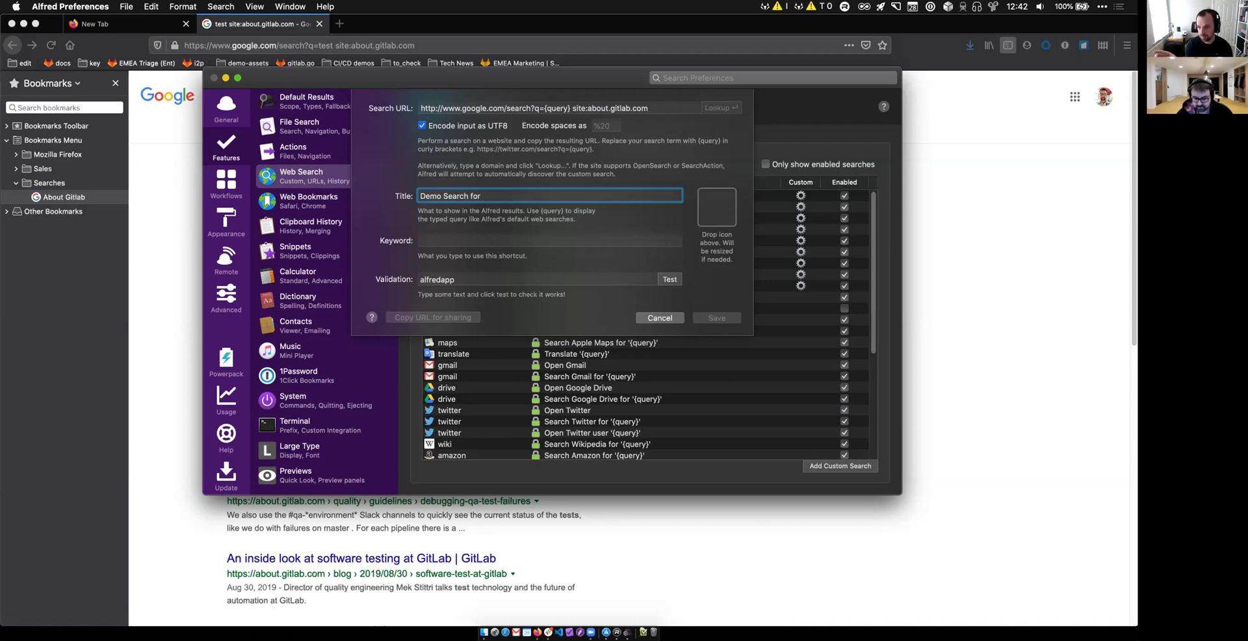
{"action": "type", "text": "{"}
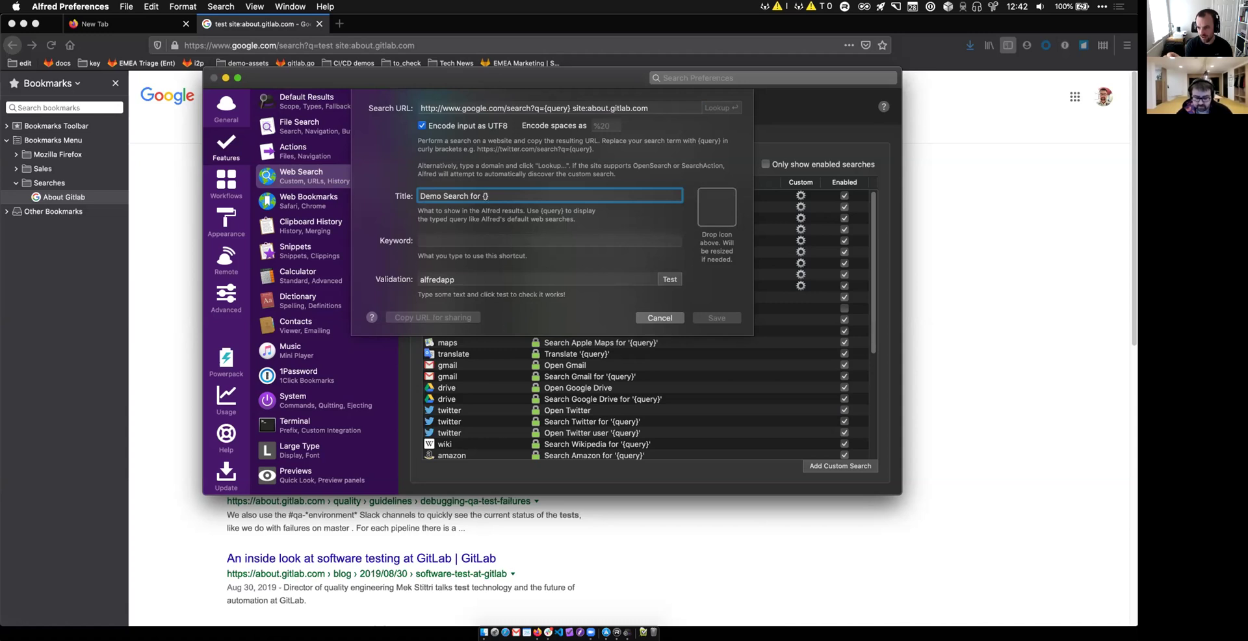
{"action": "type", "text": "query"}
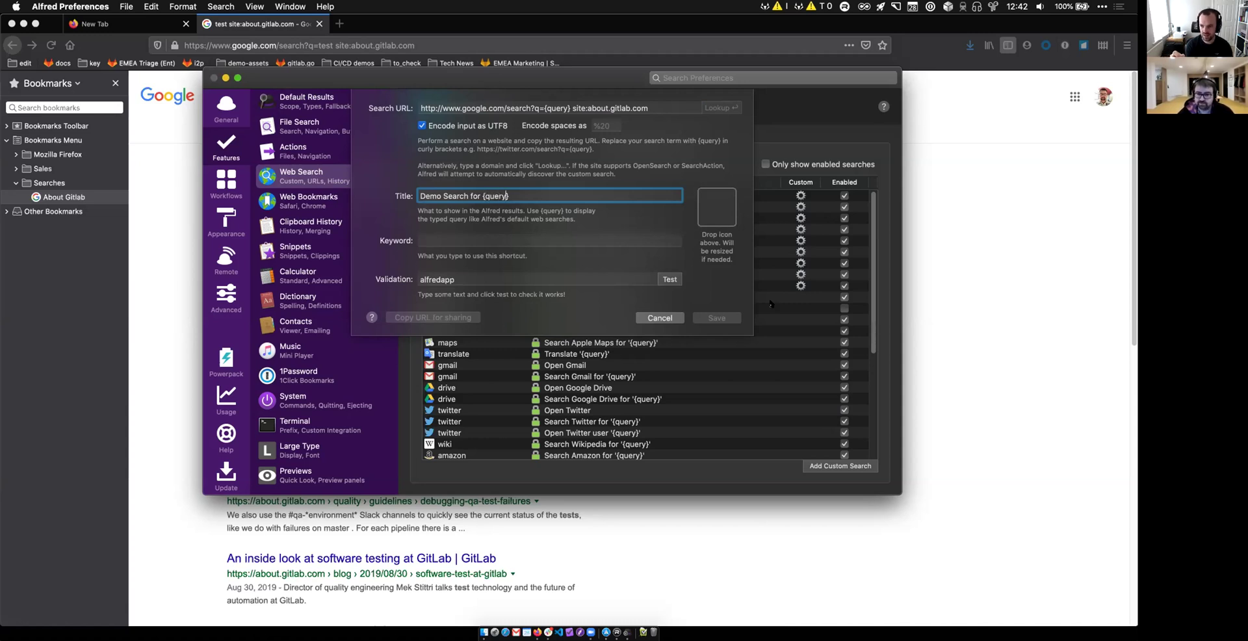
Enter gl as the custom search's keyword
{"action": "left_click", "coordinate": [479, 238]}
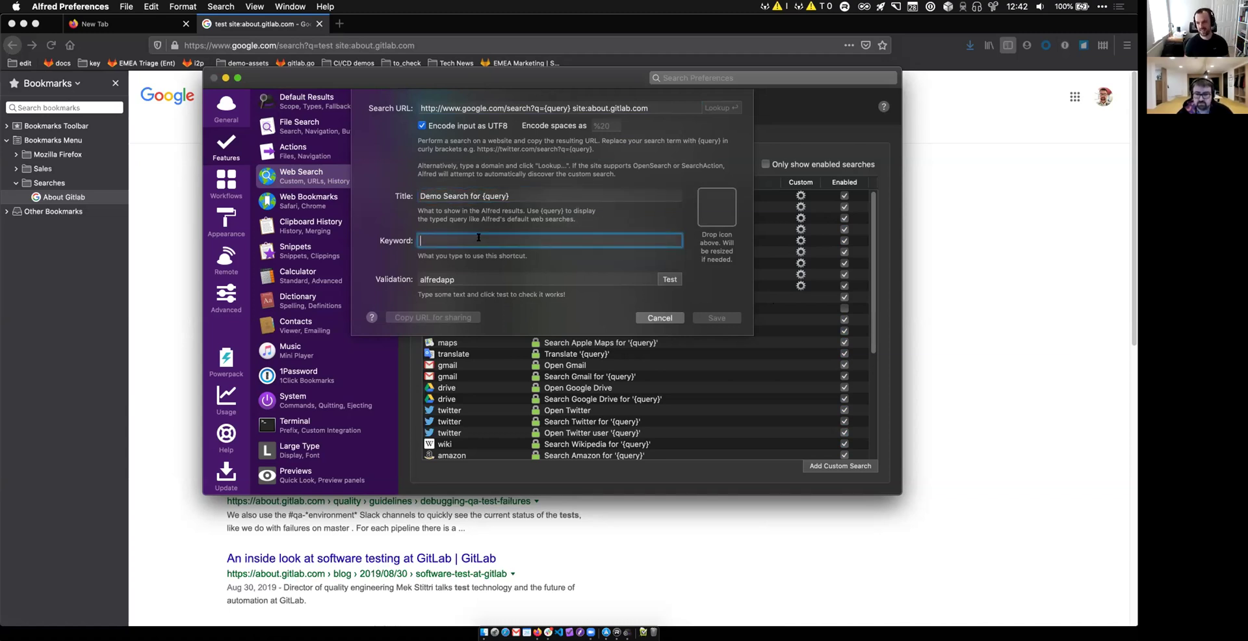
{"action": "type", "text": "gl"}
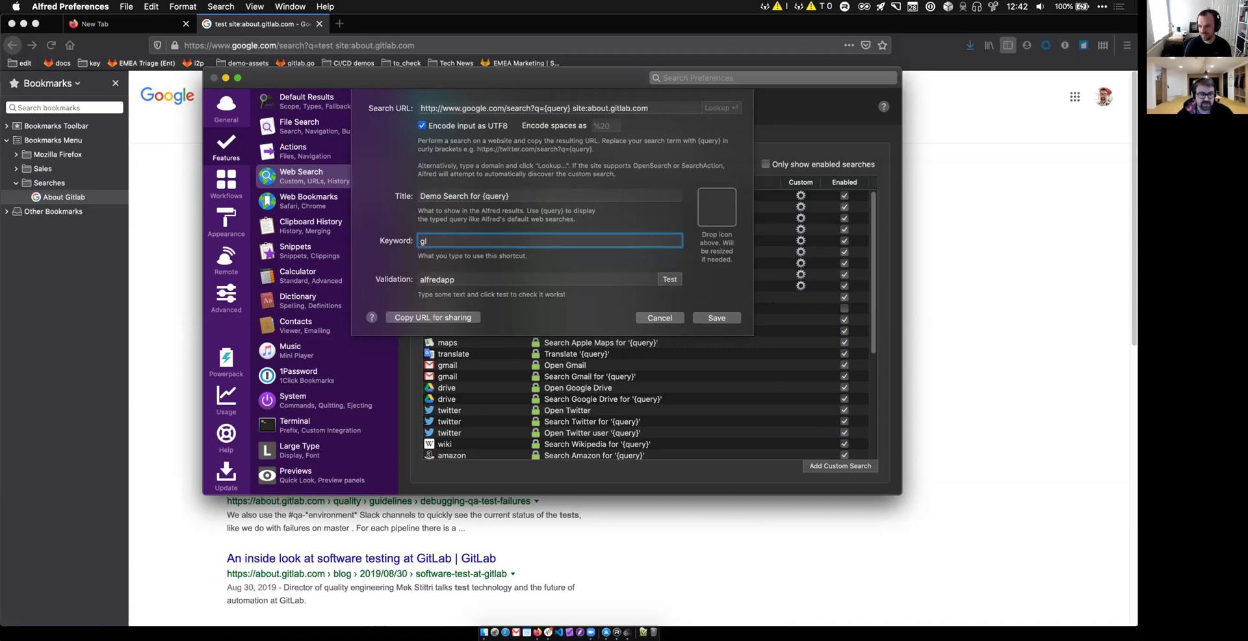
{"action": "key", "text": "BackSpace"}
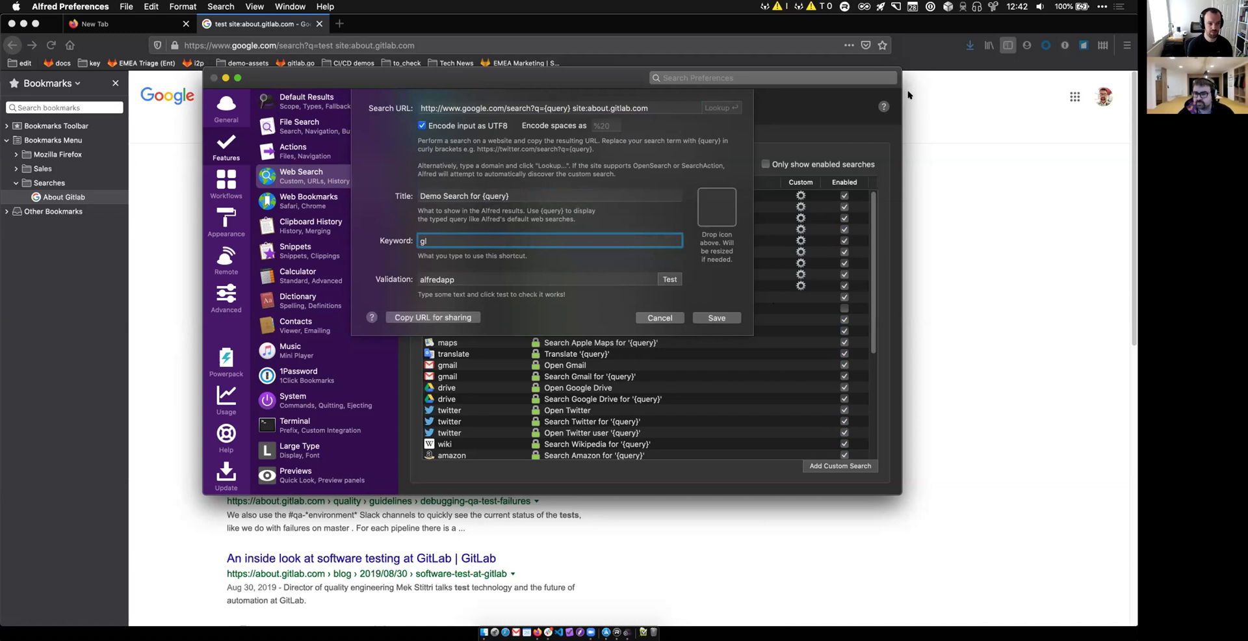
Switch to Firefox and open the GitLab press kit page, about.gitlab.com/press/press-kit/, in a new tab
{"action": "left_click", "coordinate": [339, 24]}
{"action": "type", "text": "about.gitlab.com/press/"}
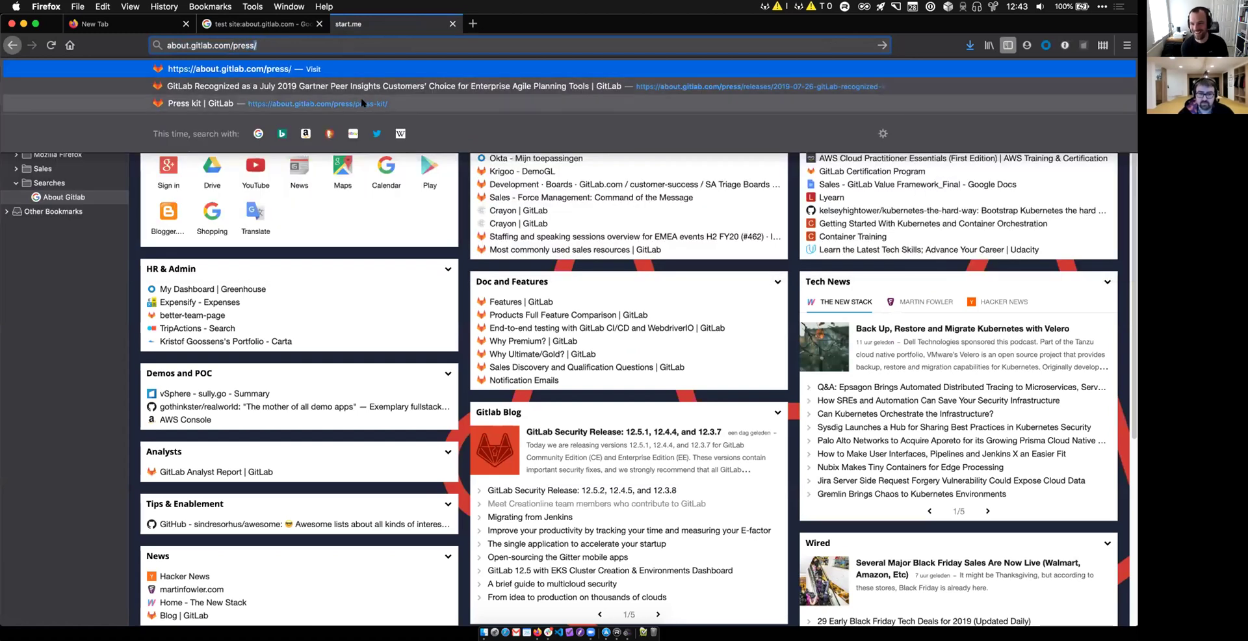
{"action": "left_click", "coordinate": [382, 104]}
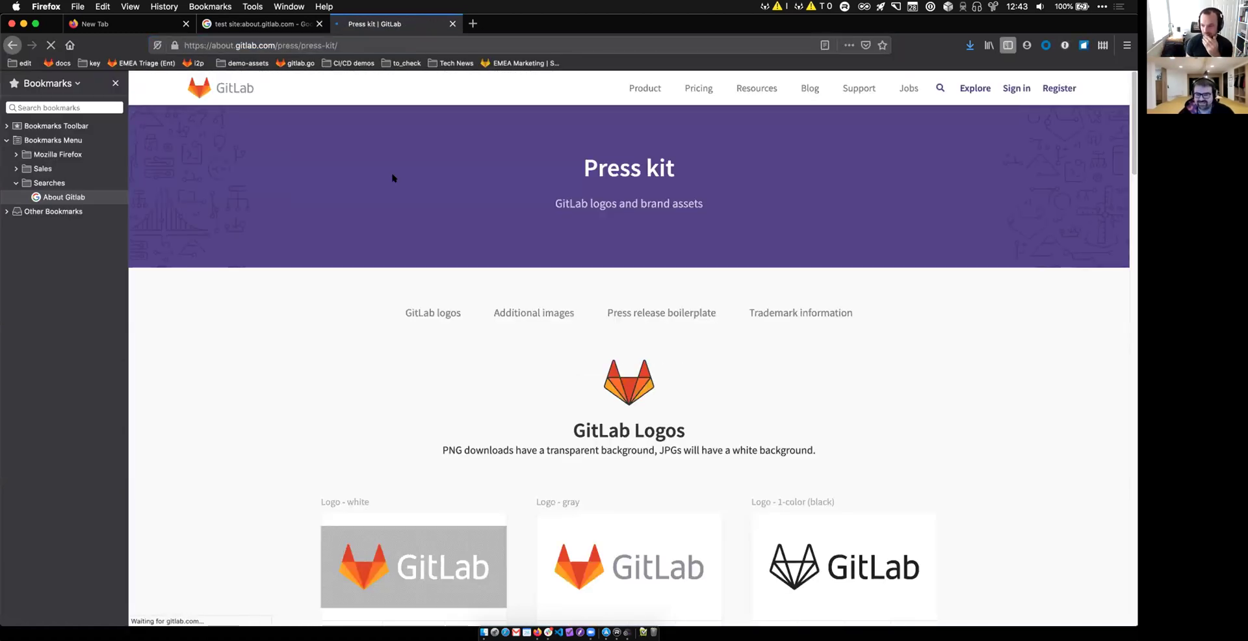
Open the PNG of the full-colour GitLab icon in its own tab and use that image as the Alfred custom search's icon
{"action": "scroll", "coordinate": [419, 188], "scroll_direction": "down", "scroll_amount": 8}
{"action": "scroll", "coordinate": [420, 182], "scroll_direction": "down", "scroll_amount": 4}
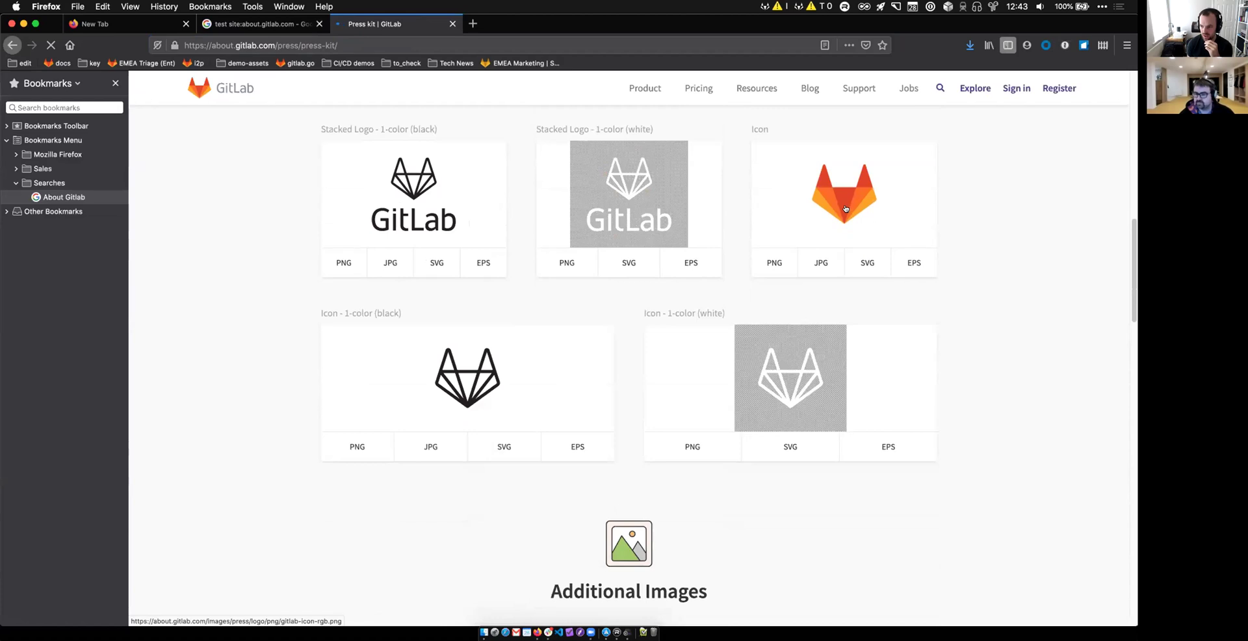
{"action": "right_click", "coordinate": [780, 269]}
{"action": "left_click", "coordinate": [781, 271]}
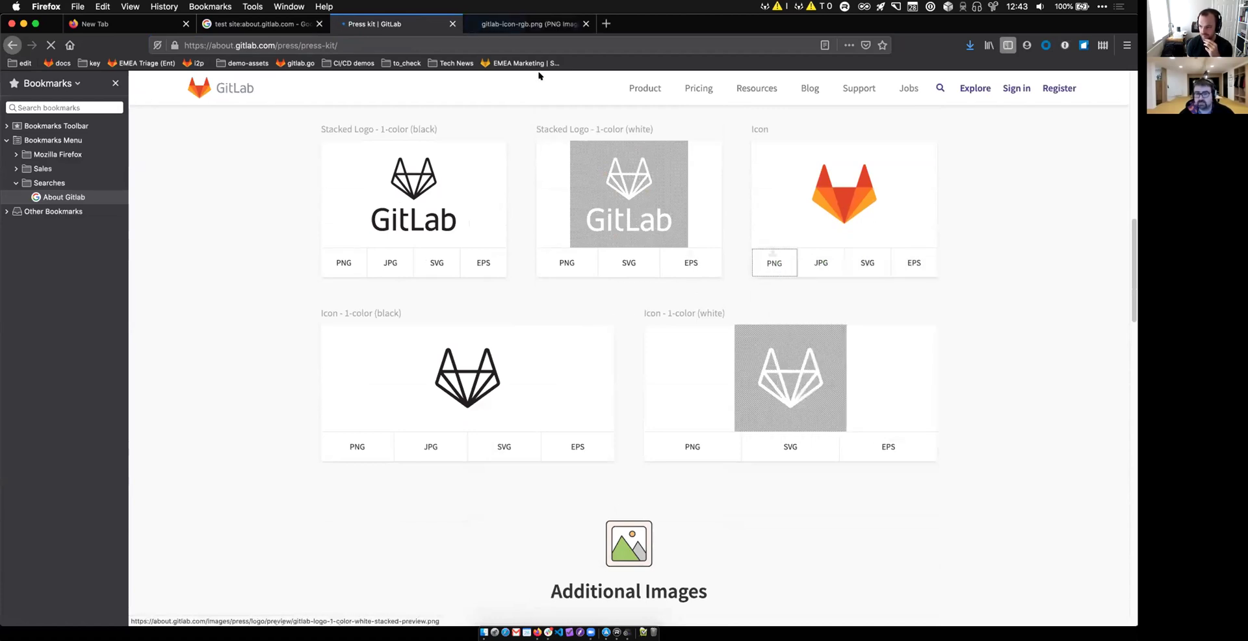
{"action": "left_click", "coordinate": [527, 26]}
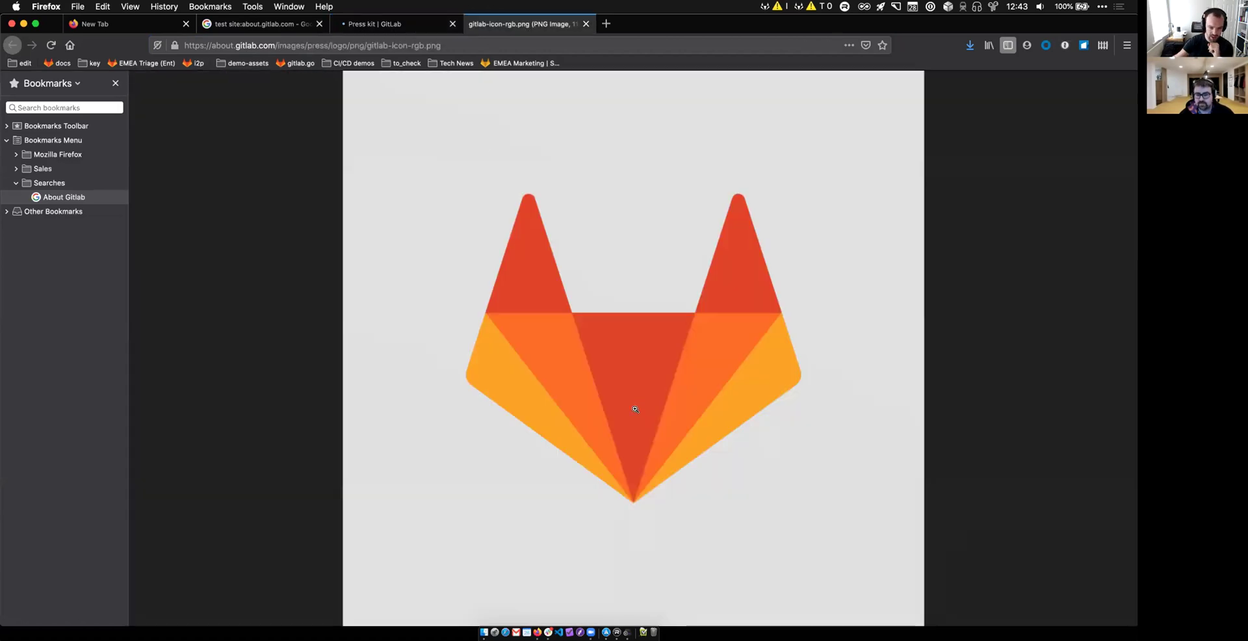
{"action": "left_click_drag", "start_coordinate": [635, 412], "coordinate": [718, 214]}
{"action": "key", "text": "super+Tab"}
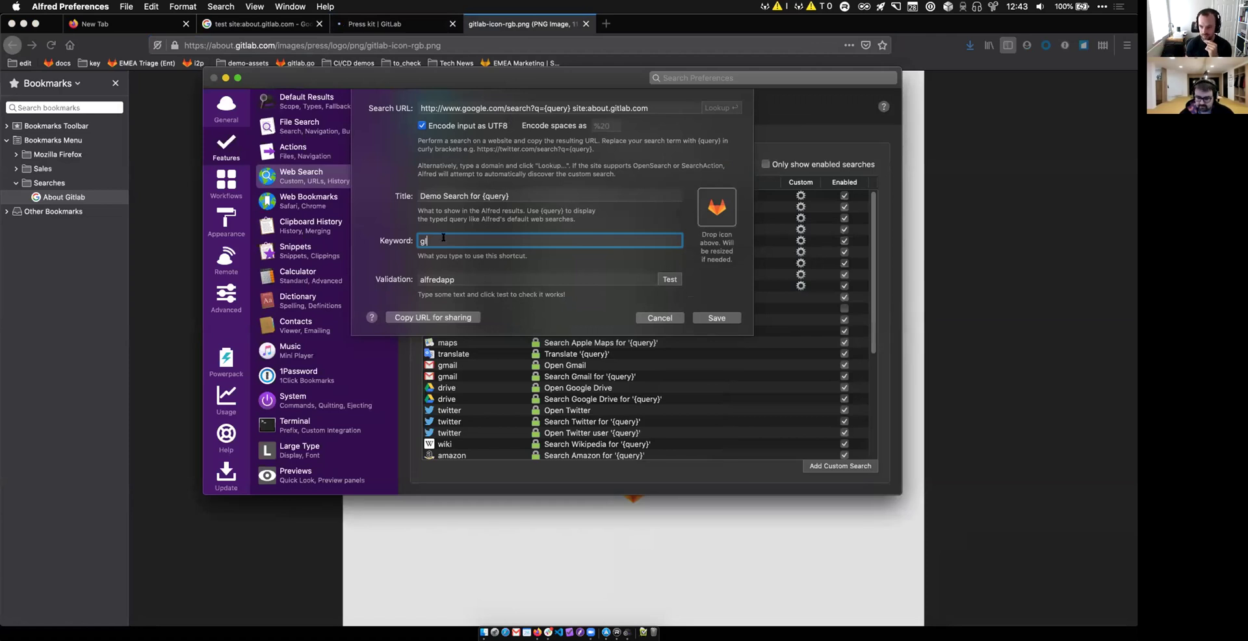
Set the keyword to gldemo, save the custom search and close the Alfred preferences
{"action": "type", "text": "gldemo"}
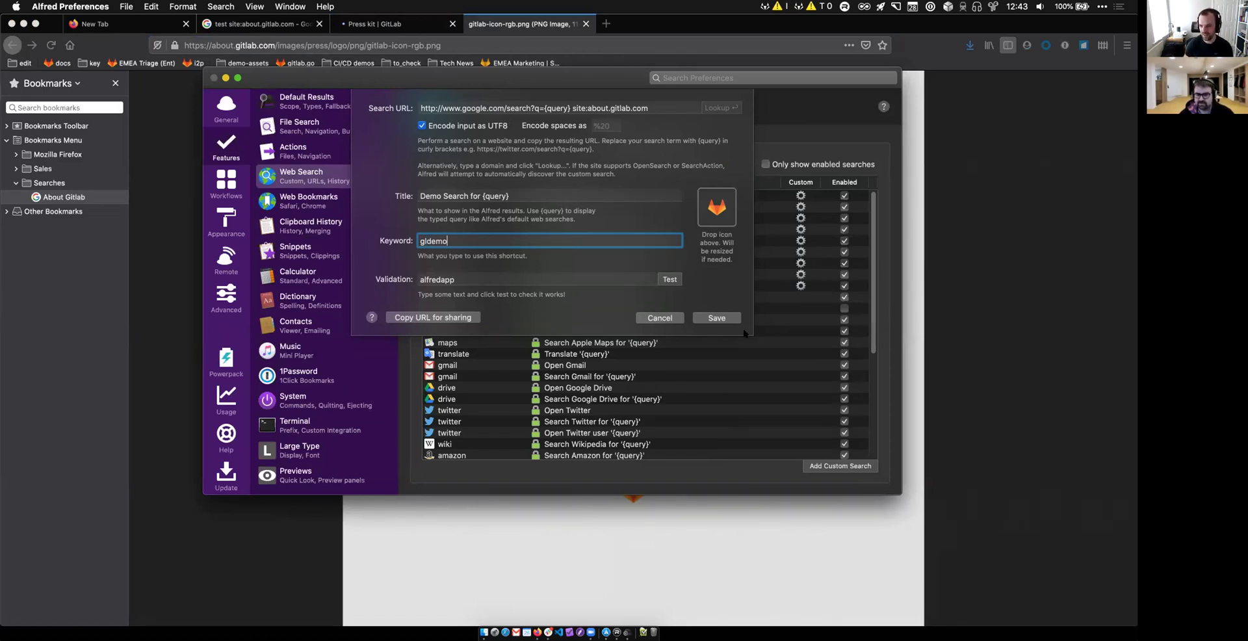
{"action": "left_click", "coordinate": [716, 317]}
{"action": "left_click", "coordinate": [717, 318]}
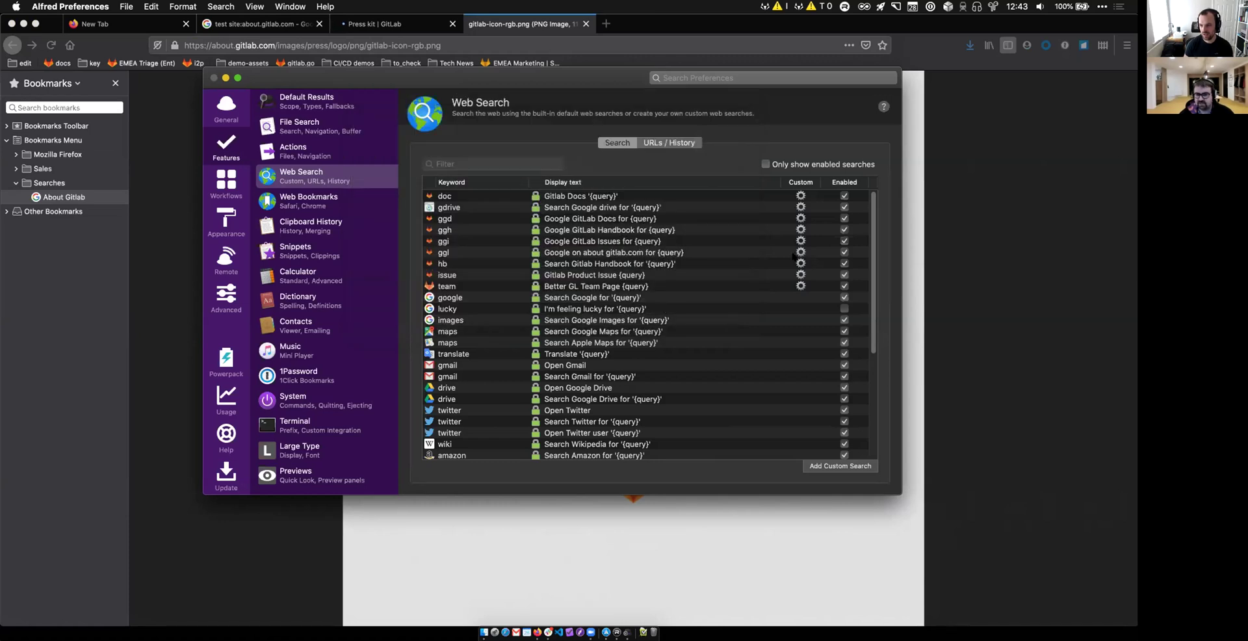
{"action": "left_click", "coordinate": [213, 78]}
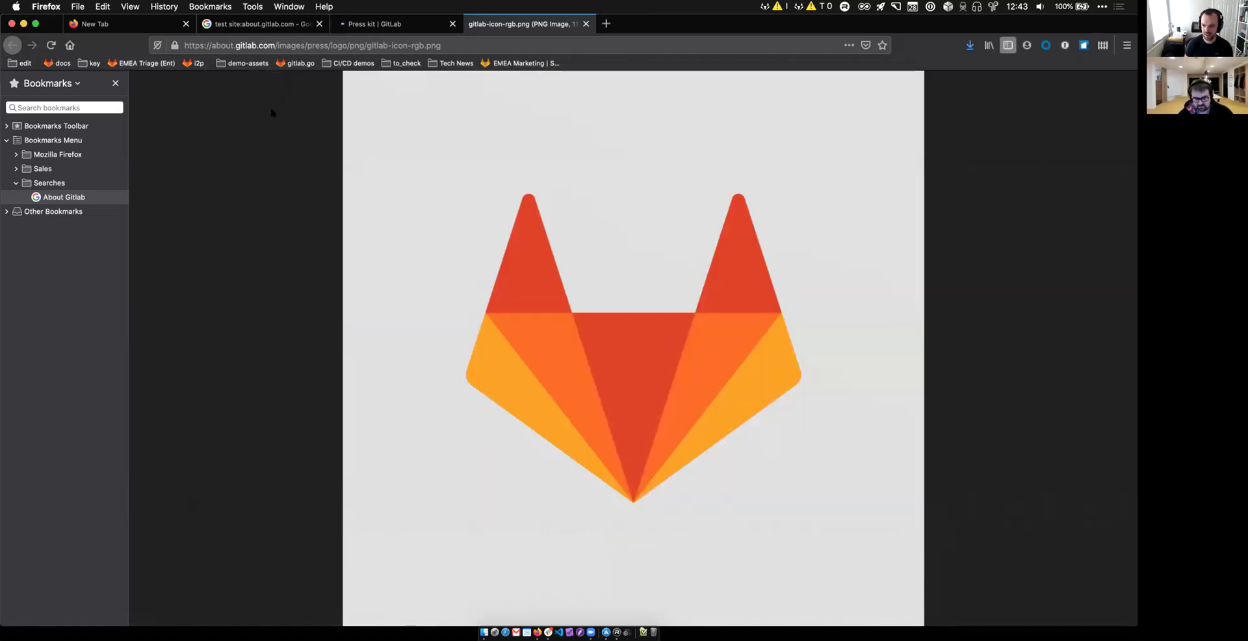
Bring up the Alfred launcher and run the gldemo search for "logos"
{"action": "key", "text": "alt+space"}
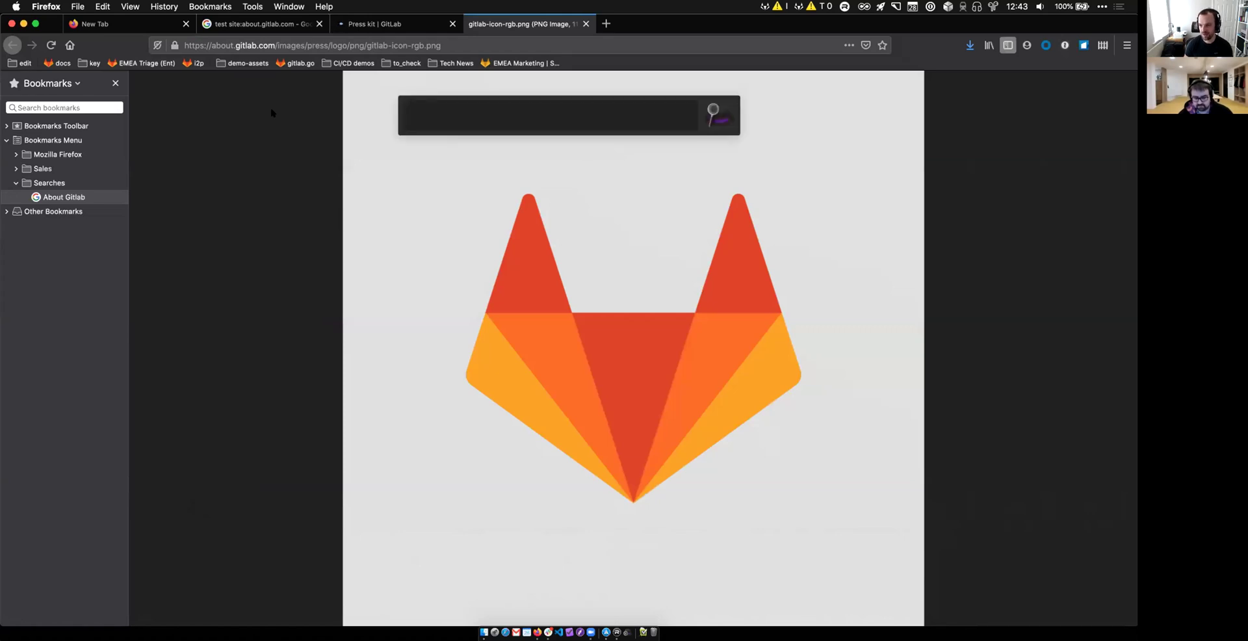
{"action": "type", "text": "gldemo"}
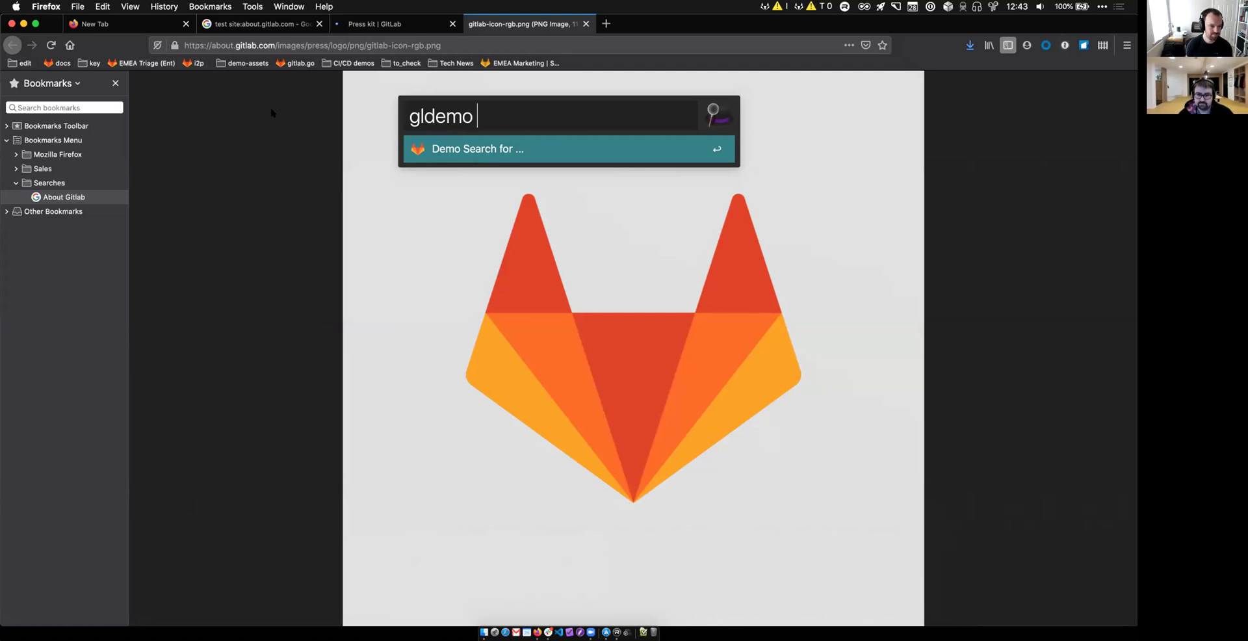
{"action": "type", "text": " logos"}
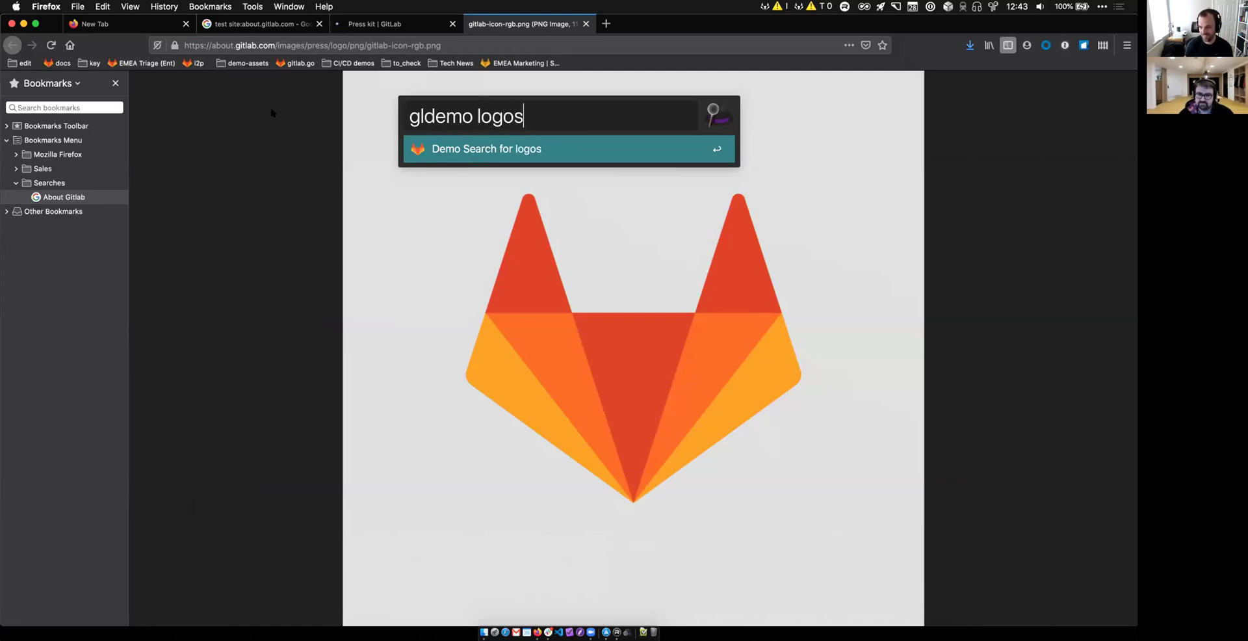
{"action": "key", "text": "Return"}
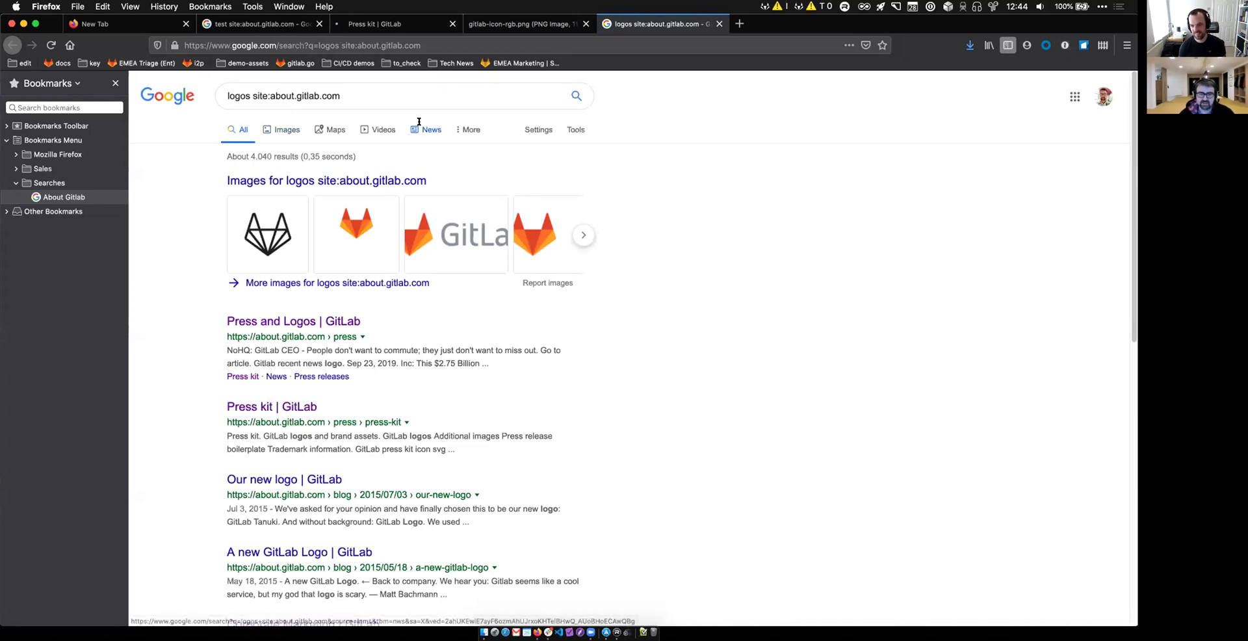
Close the Press kit tab in Firefox, keeping the logos search results open
{"action": "left_click", "coordinate": [372, 89]}
{"action": "left_click", "coordinate": [195, 286]}
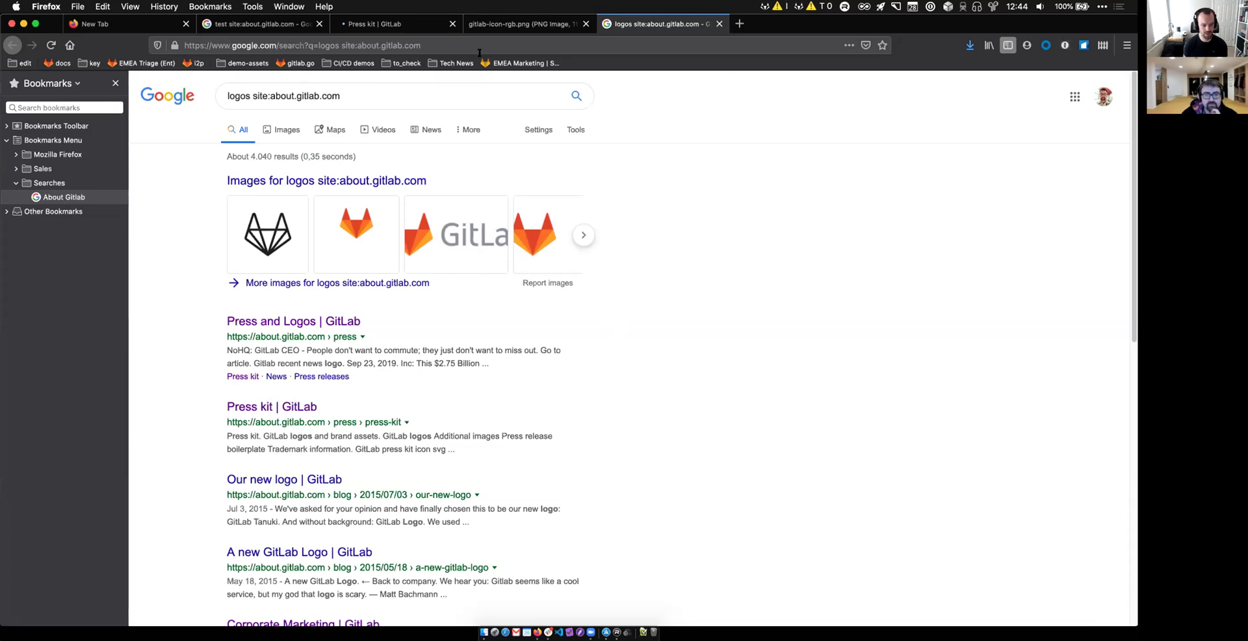
{"action": "left_click", "coordinate": [453, 23]}
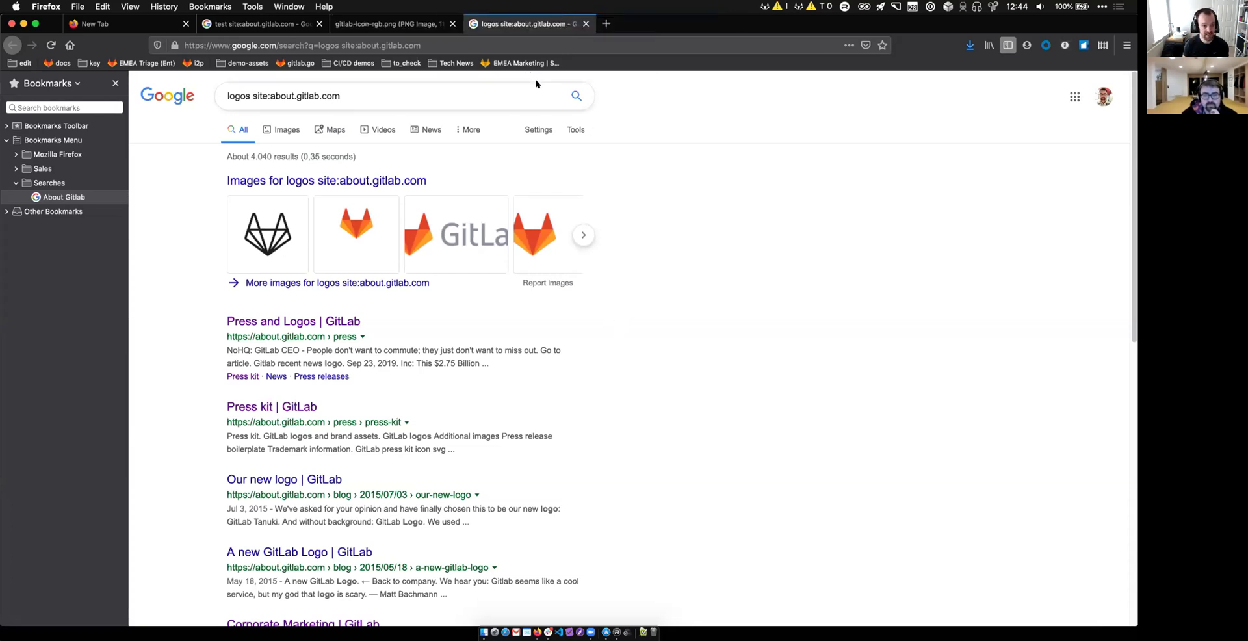